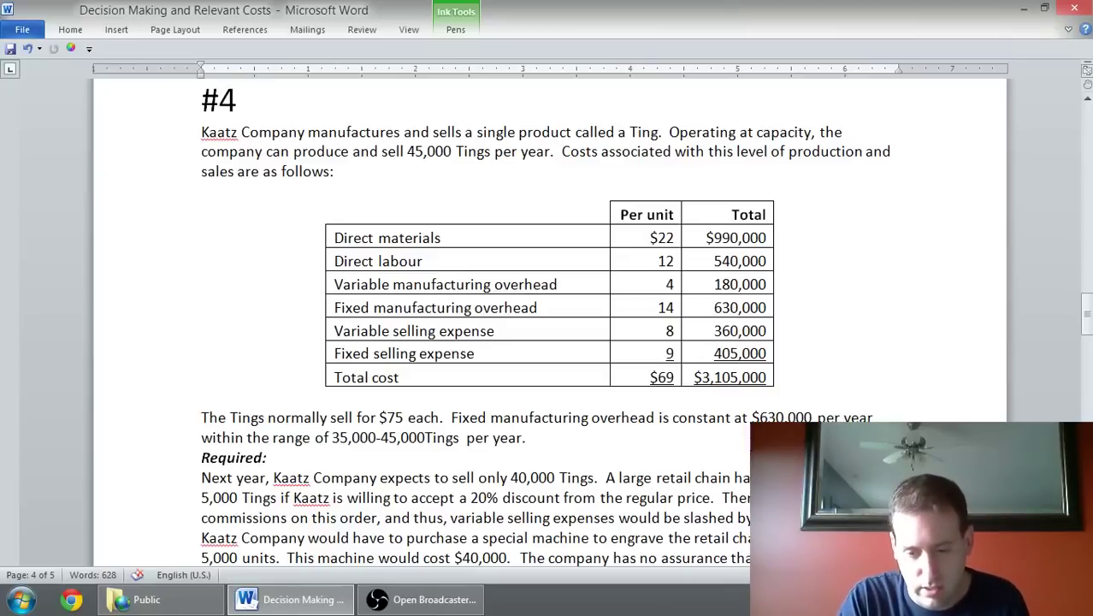
Draw a short ink dash beside the $630,000 fixed manufacturing overhead total.
{"action": "left_click_drag", "start_coordinate": [780, 312], "coordinate": [797, 309]}
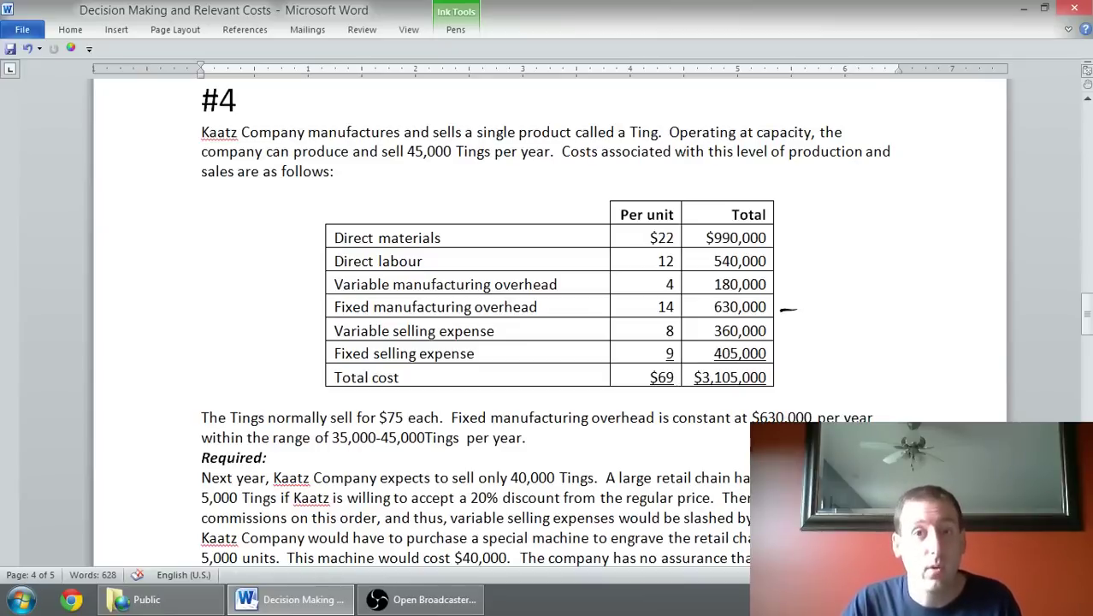
Undo the stray stroke over 20% and circle the 20% discount with the pen.
{"action": "left_click_drag", "start_coordinate": [470, 503], "coordinate": [488, 495]}
{"action": "left_click", "coordinate": [455, 29]}
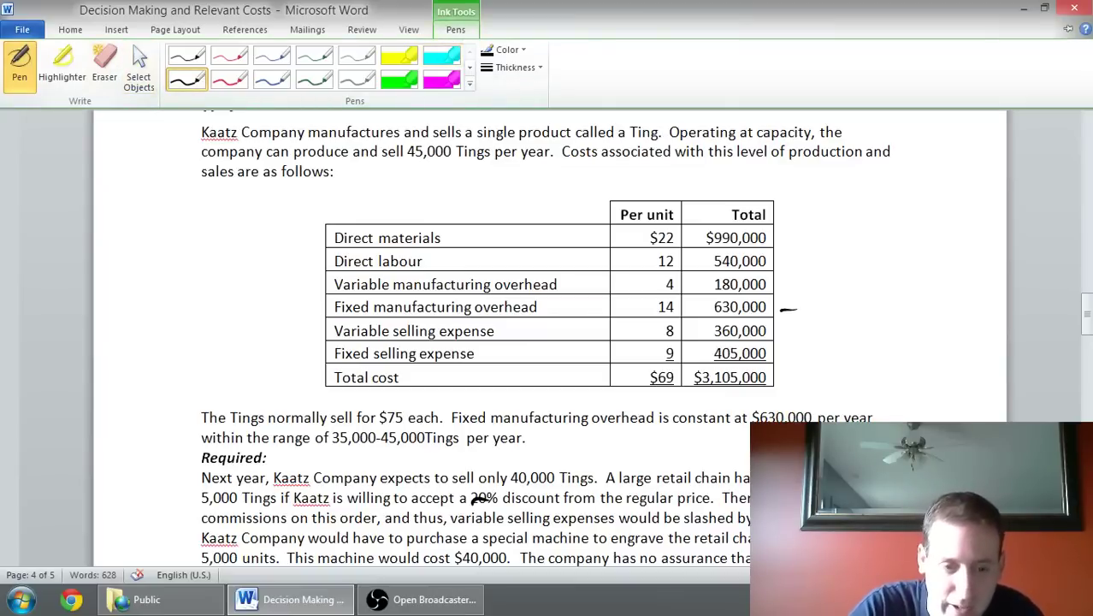
{"action": "left_click", "coordinate": [138, 70]}
{"action": "key", "text": "ctrl+z"}
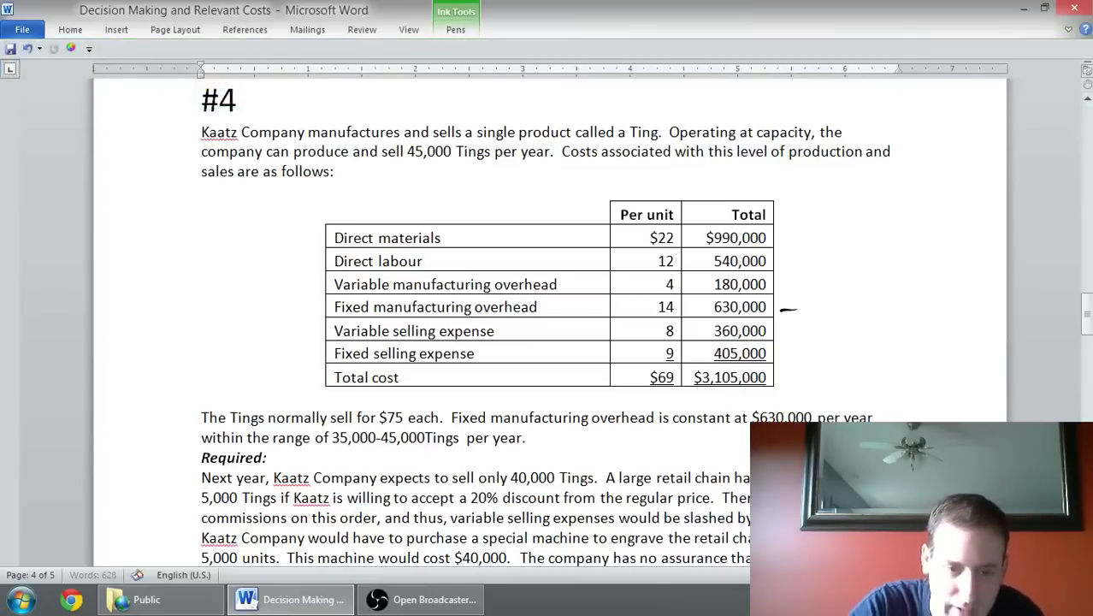
{"action": "left_click", "coordinate": [455, 29]}
{"action": "left_click", "coordinate": [187, 79]}
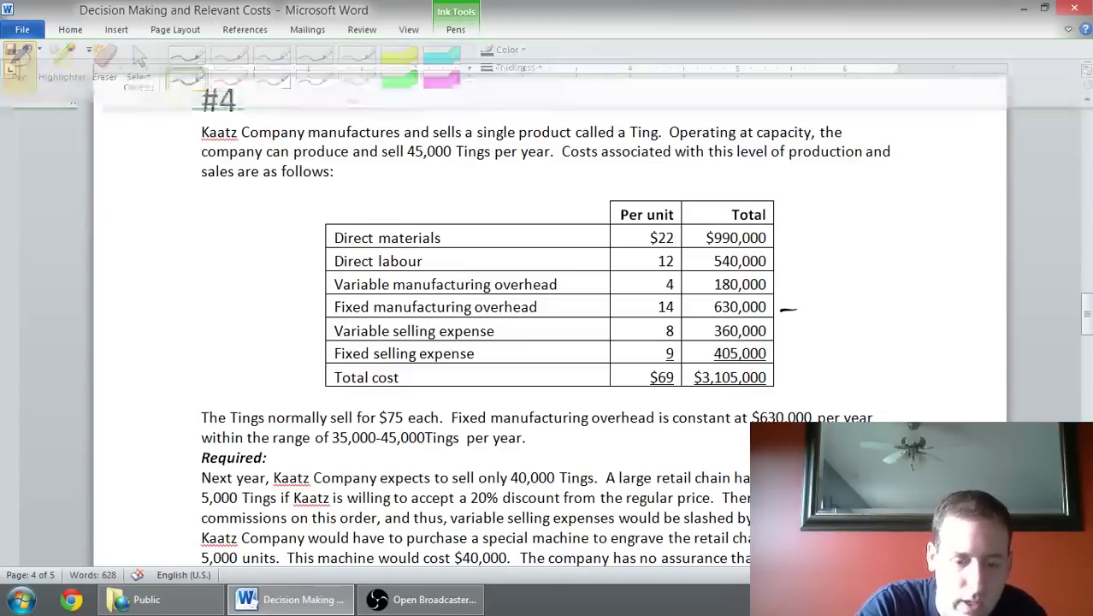
{"action": "mouse_move", "coordinate": [480, 489]}
{"action": "left_mouse_down"}
{"action": "mouse_move", "coordinate": [463, 506]}
{"action": "mouse_move", "coordinate": [487, 486]}
{"action": "left_mouse_up"}
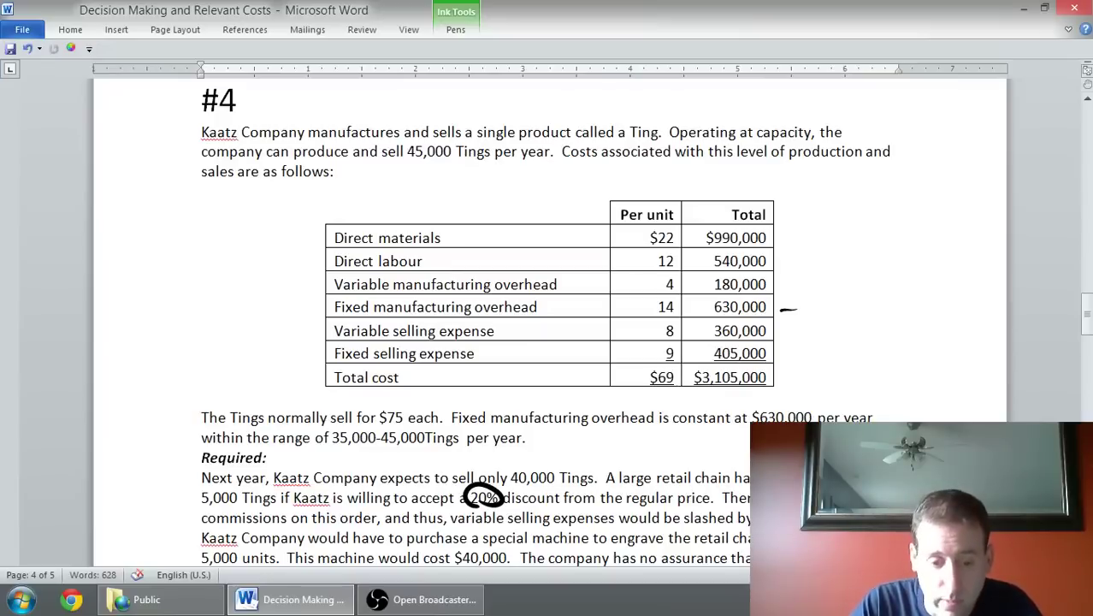
Write $75 × 20% in the left margin and underline it.
{"action": "left_click_drag", "start_coordinate": [111, 399], "coordinate": [130, 413]}
{"action": "mouse_move", "coordinate": [135, 396]}
{"action": "left_mouse_down"}
{"action": "mouse_move", "coordinate": [147, 395]}
{"action": "mouse_move", "coordinate": [104, 402]}
{"action": "mouse_move", "coordinate": [116, 399]}
{"action": "left_mouse_up"}
{"action": "left_click_drag", "start_coordinate": [111, 386], "coordinate": [123, 450]}
{"action": "mouse_move", "coordinate": [122, 432]}
{"action": "left_mouse_down"}
{"action": "mouse_move", "coordinate": [109, 452]}
{"action": "mouse_move", "coordinate": [146, 449]}
{"action": "left_mouse_up"}
{"action": "left_click_drag", "start_coordinate": [154, 427], "coordinate": [163, 435]}
{"action": "left_click_drag", "start_coordinate": [173, 423], "coordinate": [159, 443]}
{"action": "left_click_drag", "start_coordinate": [101, 468], "coordinate": [198, 446]}
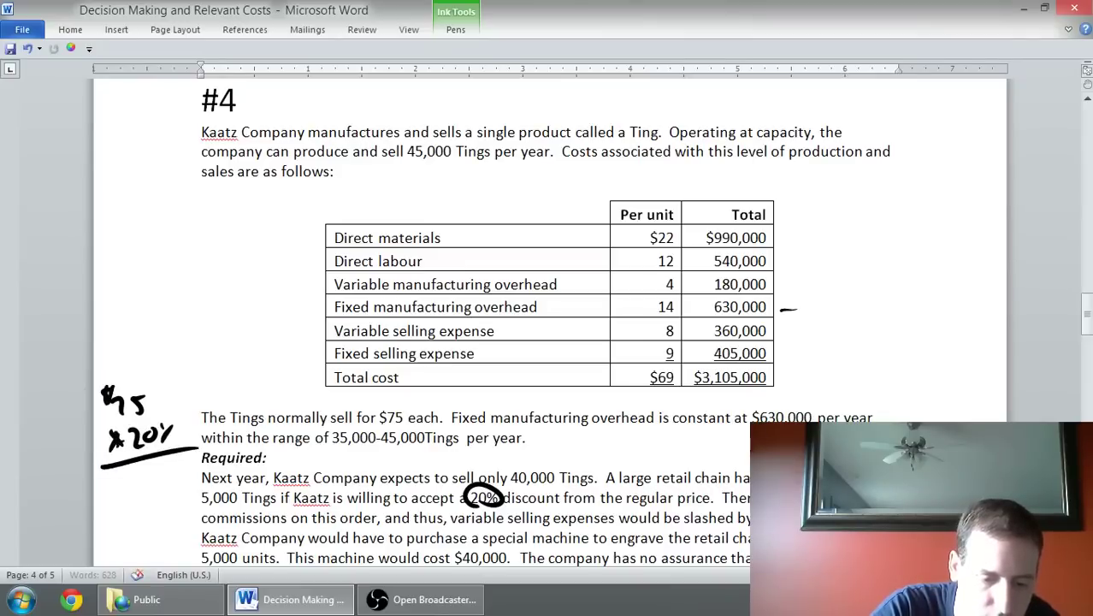
Write the result $15 below the underline.
{"action": "left_click_drag", "start_coordinate": [130, 467], "coordinate": [135, 484]}
{"action": "mouse_move", "coordinate": [147, 462]}
{"action": "left_mouse_down"}
{"action": "mouse_move", "coordinate": [142, 482]}
{"action": "mouse_move", "coordinate": [168, 459]}
{"action": "mouse_move", "coordinate": [113, 485]}
{"action": "left_mouse_up"}
{"action": "left_click_drag", "start_coordinate": [122, 467], "coordinate": [108, 476]}
{"action": "left_click_drag", "start_coordinate": [117, 475], "coordinate": [124, 485]}
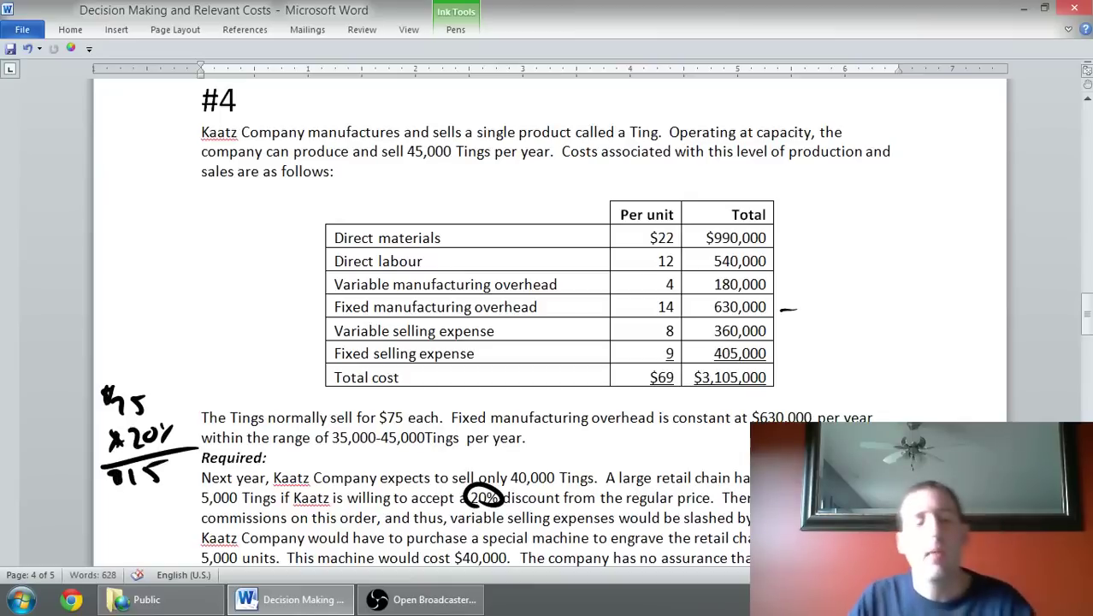
Erase the badly drawn dollar sign before 15 and redraw it.
{"action": "left_click", "coordinate": [455, 29]}
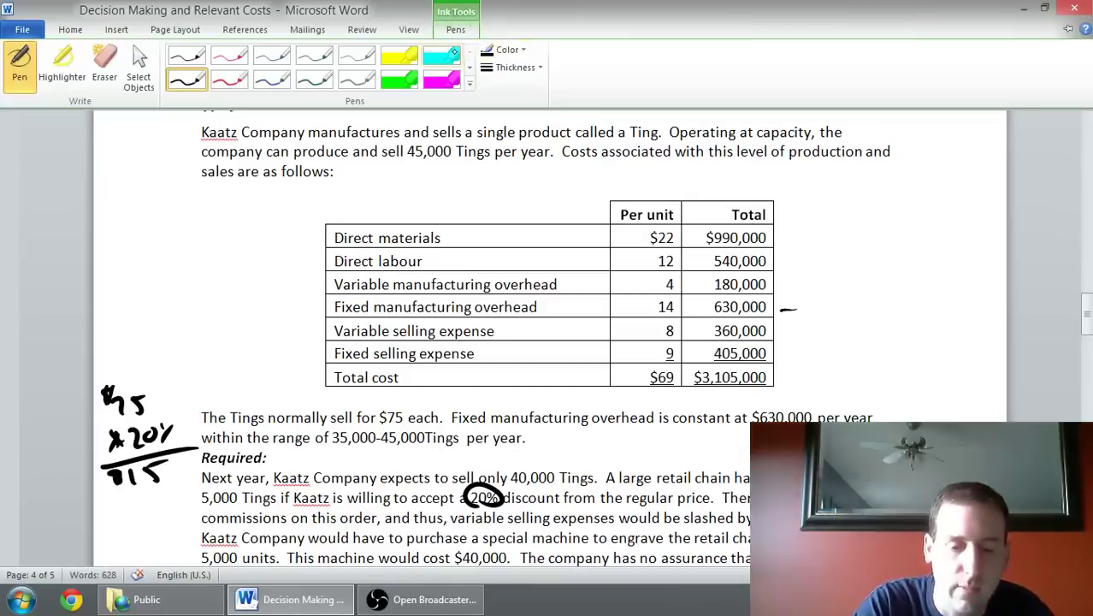
{"action": "left_click", "coordinate": [188, 57]}
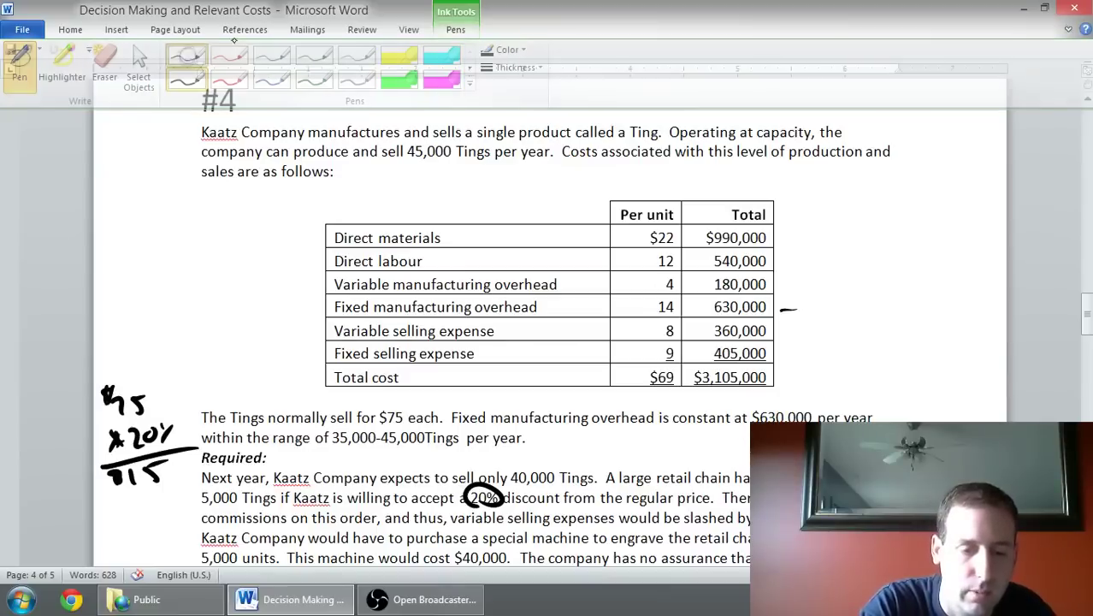
{"action": "left_click", "coordinate": [455, 29]}
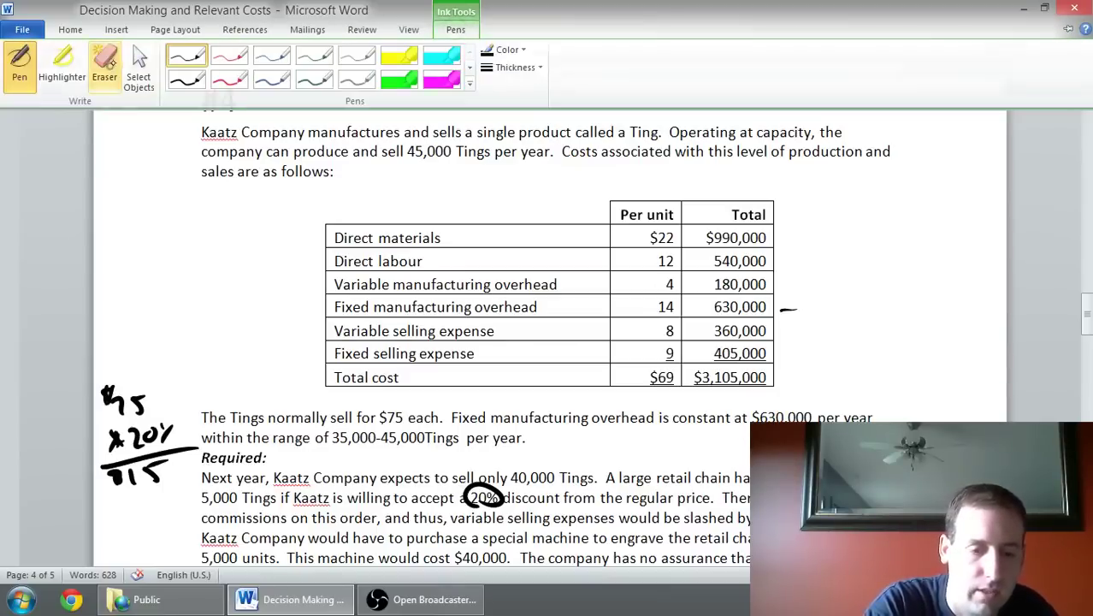
{"action": "left_click", "coordinate": [139, 65]}
{"action": "left_click", "coordinate": [115, 476]}
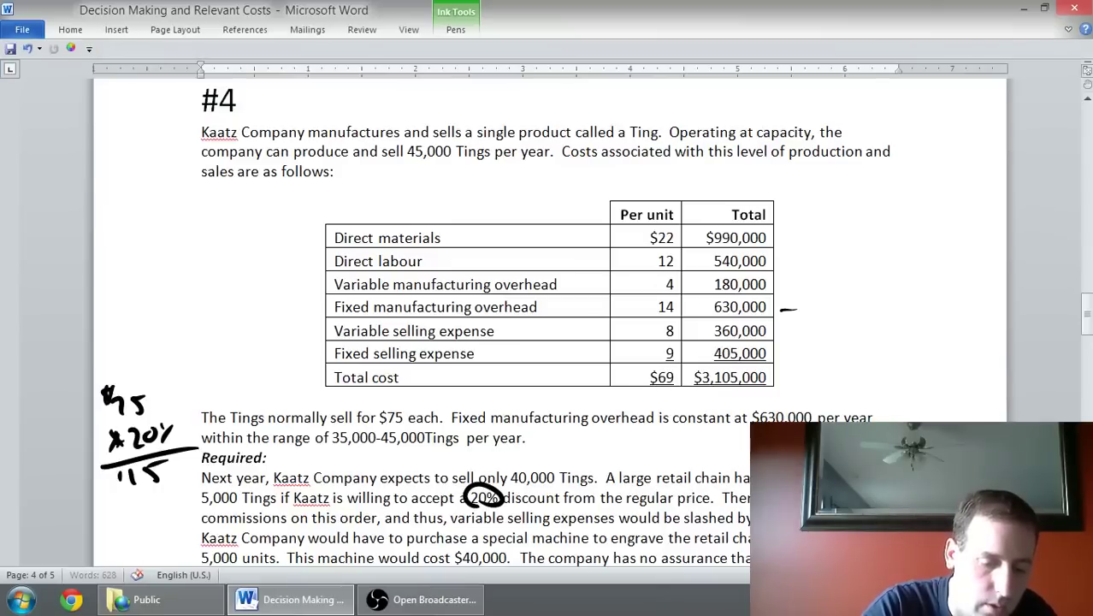
{"action": "left_click", "coordinate": [120, 476]}
{"action": "left_click", "coordinate": [455, 29]}
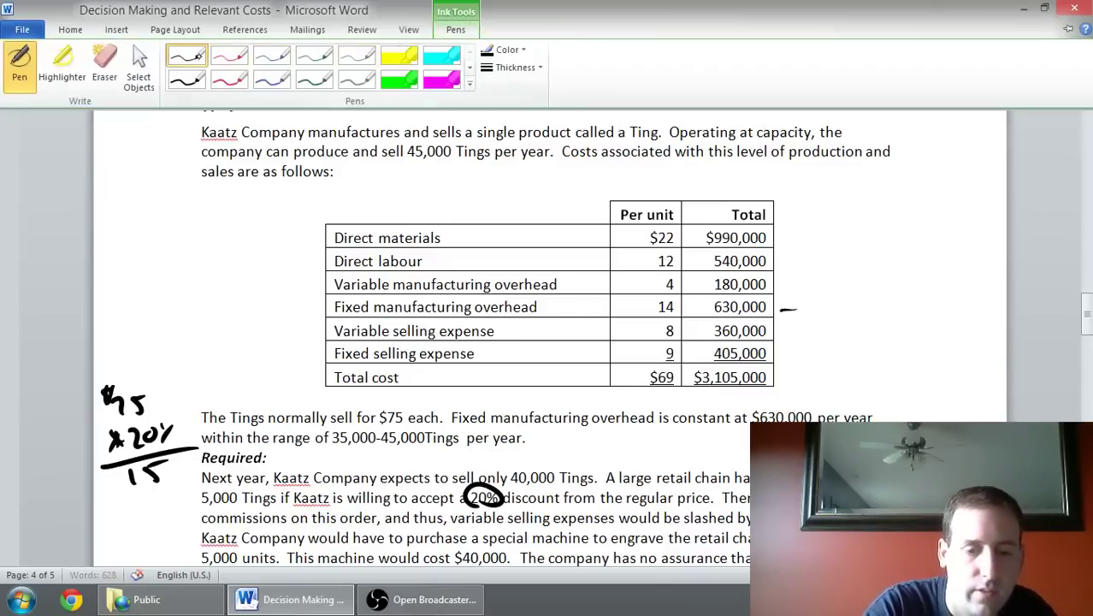
{"action": "left_click", "coordinate": [24, 60]}
{"action": "left_click_drag", "start_coordinate": [120, 472], "coordinate": [113, 492]}
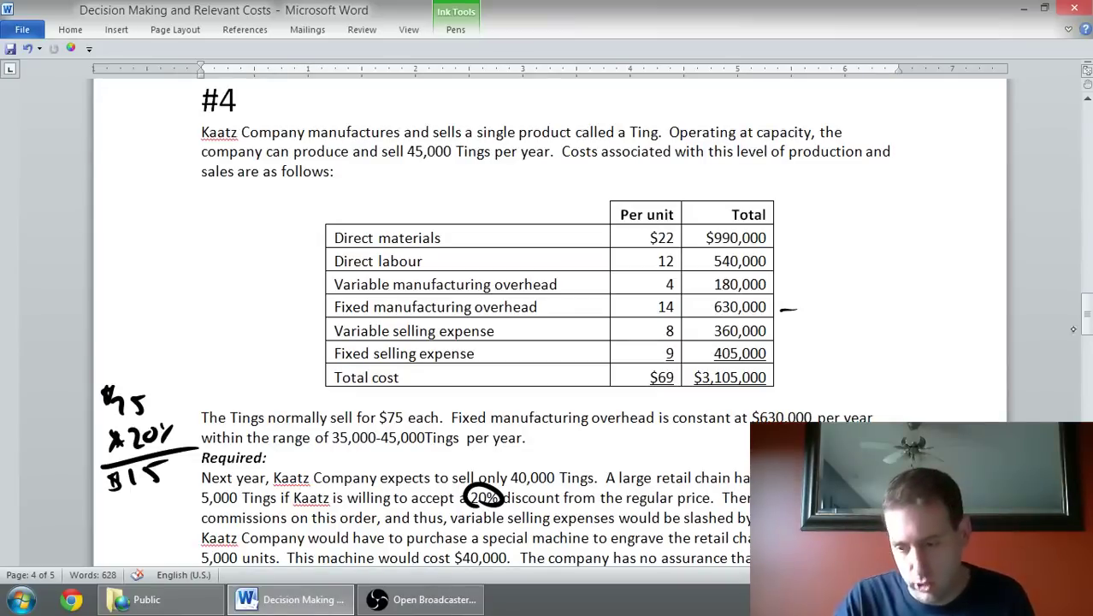
Scroll down past the Required paragraph to the blank space on page 4.
{"action": "scroll", "coordinate": [547, 325], "scroll_direction": "down", "scroll_amount": 3}
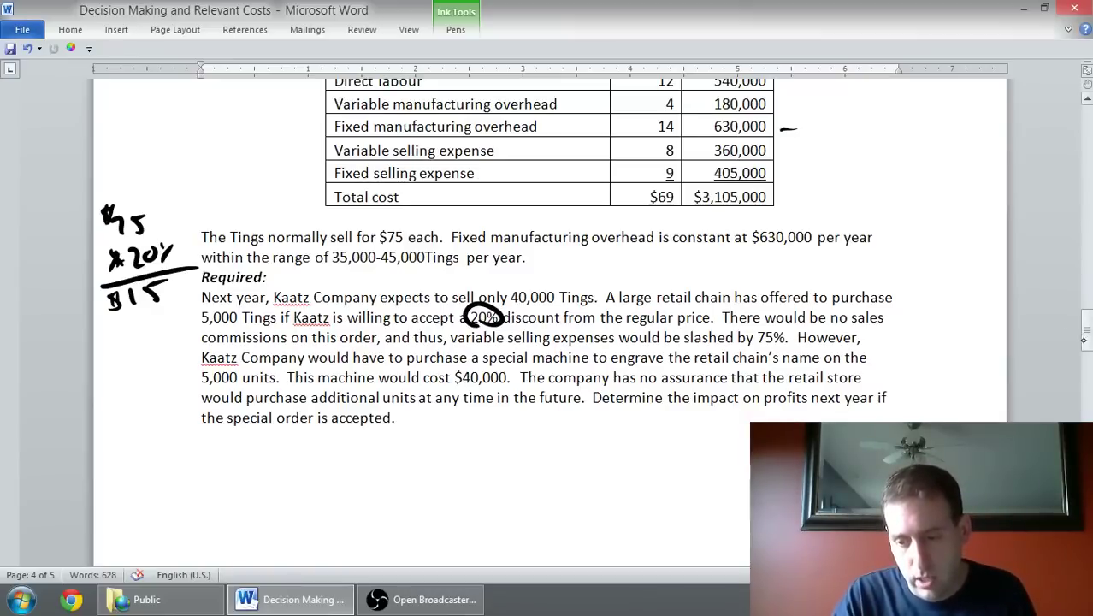
{"action": "left_click_drag", "start_coordinate": [1083, 339], "coordinate": [1082, 370]}
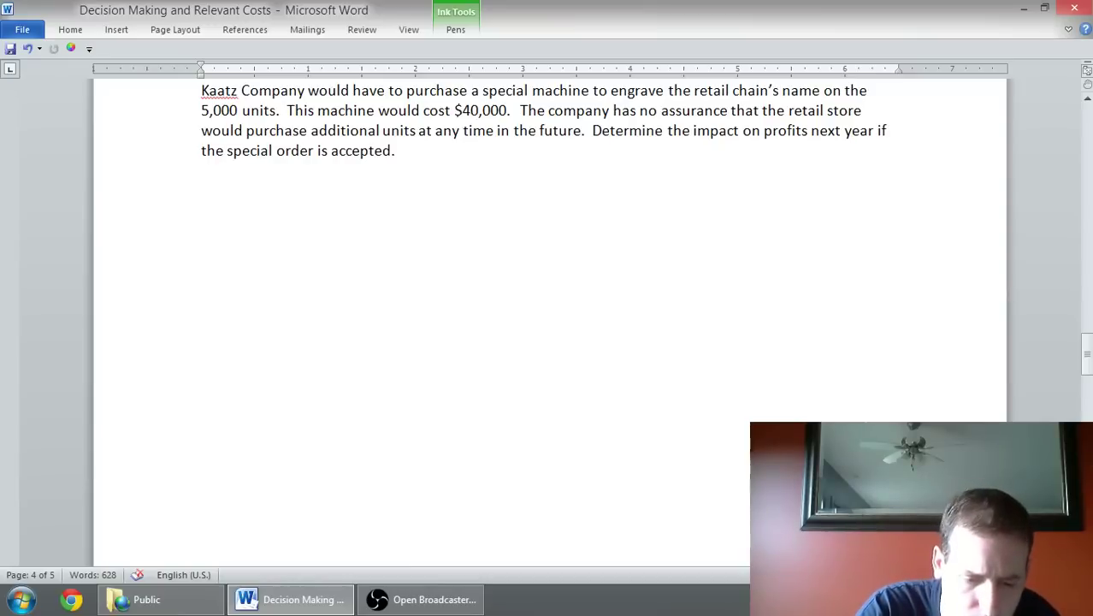
Handwrite the Sales Revenue label below the problem.
{"action": "mouse_move", "coordinate": [205, 191]}
{"action": "left_mouse_down"}
{"action": "mouse_move", "coordinate": [198, 220]}
{"action": "mouse_move", "coordinate": [225, 219]}
{"action": "left_mouse_up"}
{"action": "left_click_drag", "start_coordinate": [227, 216], "coordinate": [283, 224]}
{"action": "left_click_drag", "start_coordinate": [283, 216], "coordinate": [322, 221]}
{"action": "left_click_drag", "start_coordinate": [323, 214], "coordinate": [346, 220]}
Head a /unit column with the $60 sale price and underline the $75 regular price.
{"action": "mouse_move", "coordinate": [507, 167]}
{"action": "left_mouse_down"}
{"action": "mouse_move", "coordinate": [493, 189]}
{"action": "mouse_move", "coordinate": [528, 188]}
{"action": "left_mouse_up"}
{"action": "left_click_drag", "start_coordinate": [533, 181], "coordinate": [541, 191]}
{"action": "left_click_drag", "start_coordinate": [537, 179], "coordinate": [550, 178]}
{"action": "left_click_drag", "start_coordinate": [511, 212], "coordinate": [507, 220]}
{"action": "left_click_drag", "start_coordinate": [525, 218], "coordinate": [485, 220]}
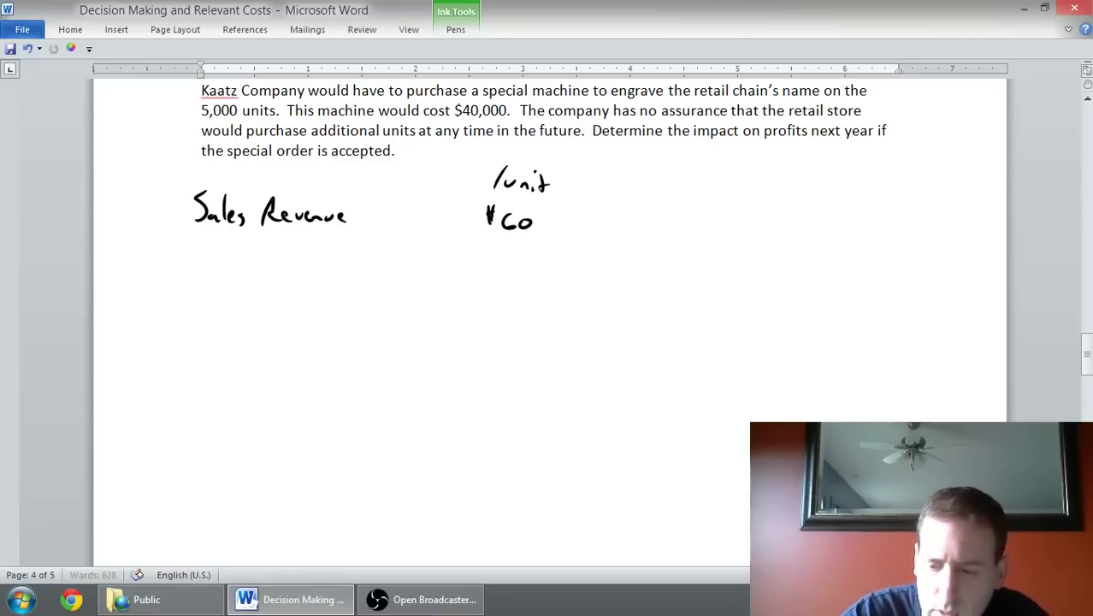
{"action": "left_click_drag", "start_coordinate": [1086, 352], "coordinate": [1086, 329]}
{"action": "left_click_drag", "start_coordinate": [380, 195], "coordinate": [408, 198]}
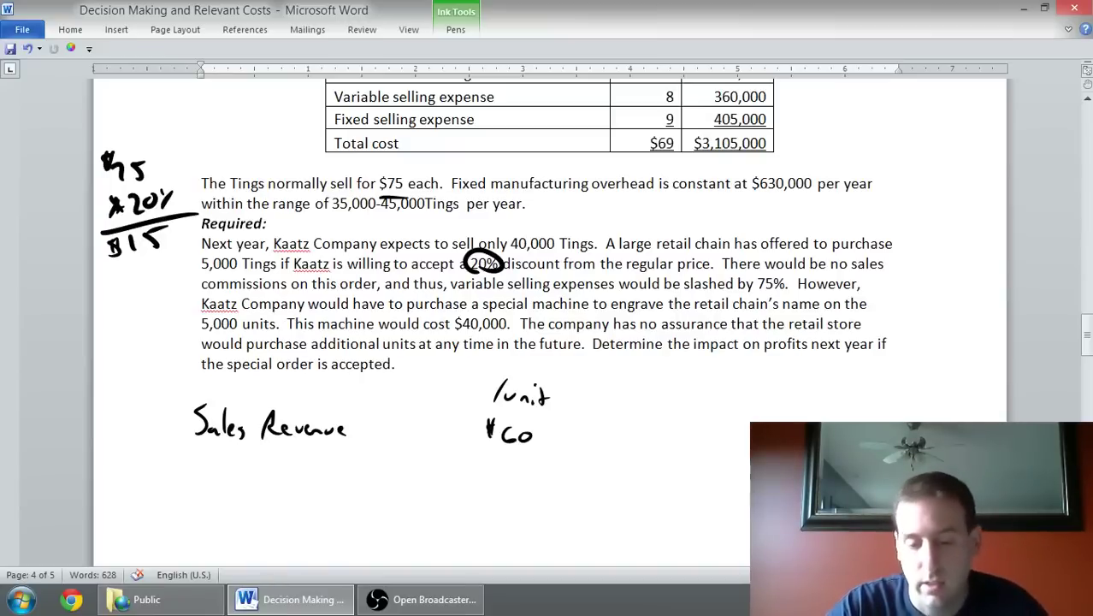
Head a 5000 units column and write the $300,000 total revenue.
{"action": "left_click_drag", "start_coordinate": [615, 386], "coordinate": [621, 384]}
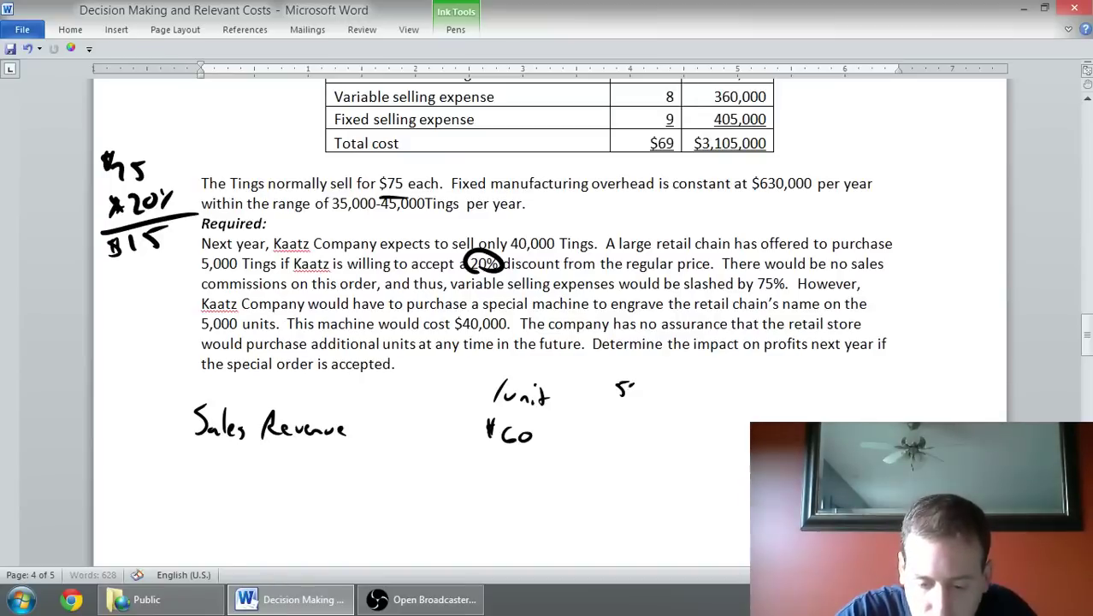
{"action": "left_click_drag", "start_coordinate": [628, 385], "coordinate": [715, 386]}
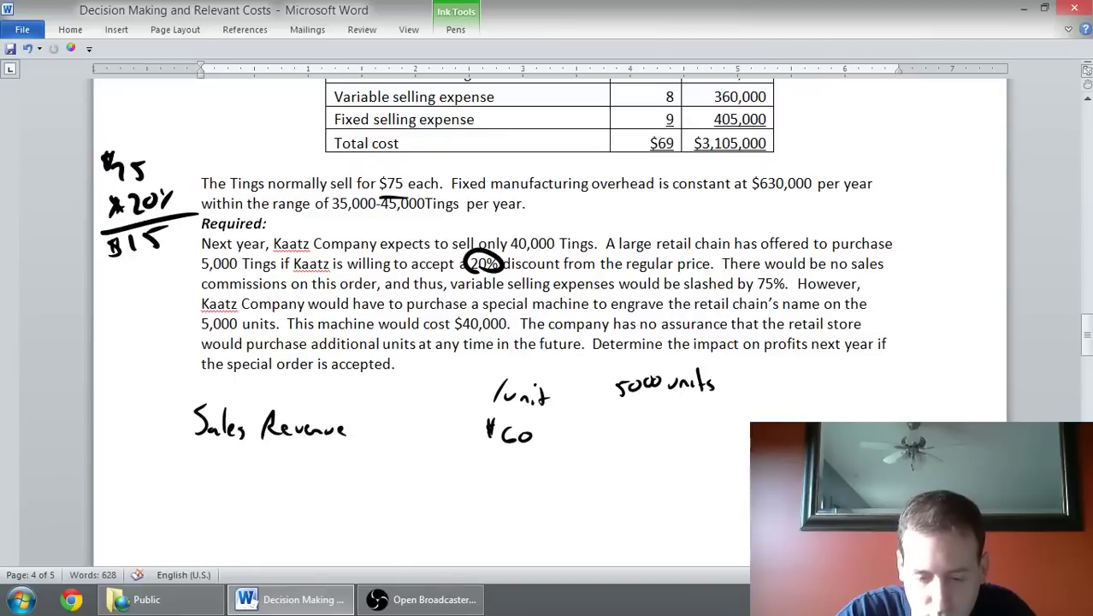
{"action": "mouse_move", "coordinate": [619, 425]}
{"action": "left_mouse_down"}
{"action": "mouse_move", "coordinate": [629, 429]}
{"action": "mouse_move", "coordinate": [623, 444]}
{"action": "left_mouse_up"}
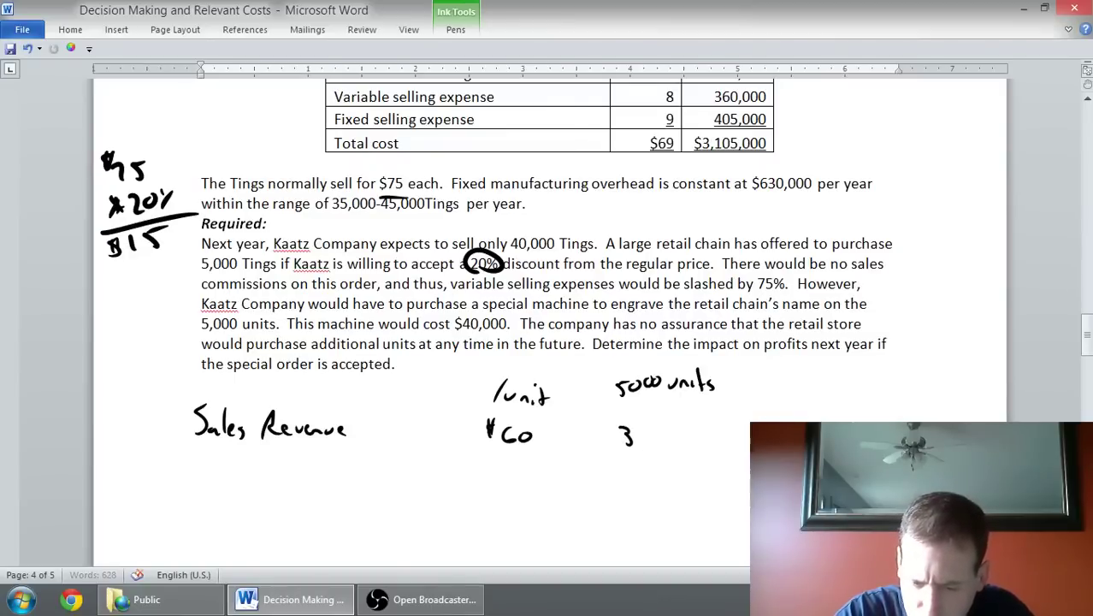
{"action": "left_click_drag", "start_coordinate": [641, 427], "coordinate": [655, 429]}
{"action": "left_click_drag", "start_coordinate": [664, 442], "coordinate": [675, 431]}
{"action": "left_click_drag", "start_coordinate": [687, 430], "coordinate": [698, 432]}
{"action": "left_click_drag", "start_coordinate": [606, 416], "coordinate": [602, 436]}
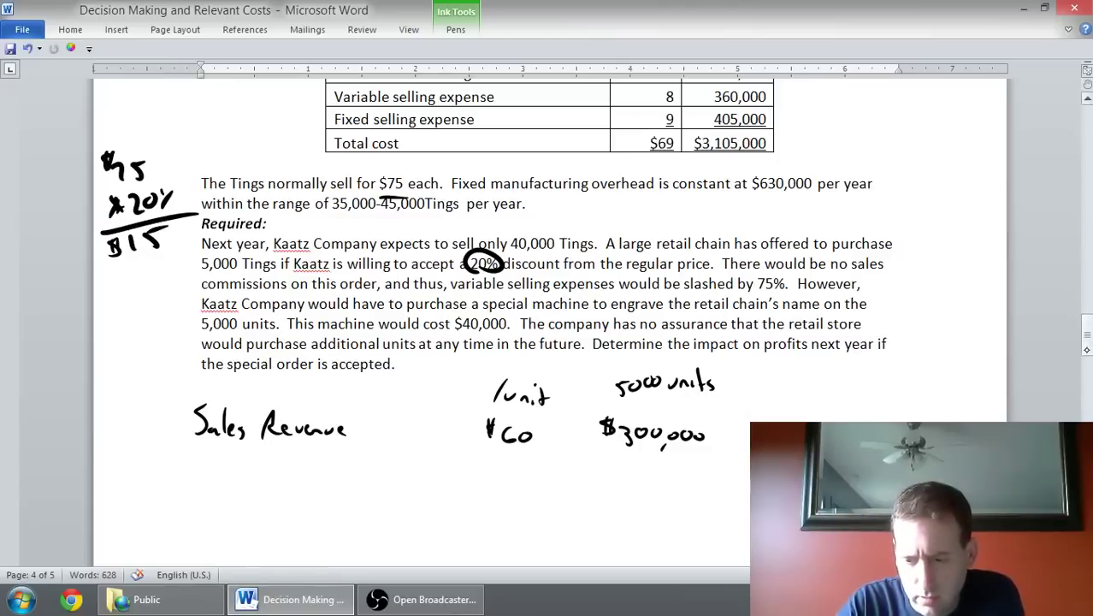
{"action": "left_click_drag", "start_coordinate": [1086, 335], "coordinate": [1084, 371]}
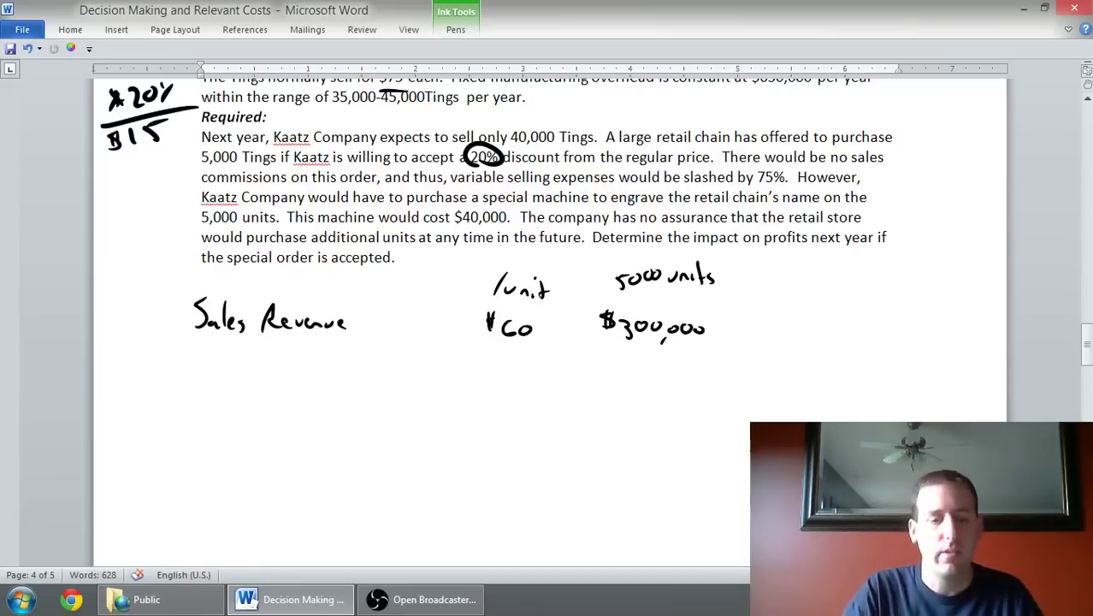
Label the DM, DL and VMOH rows and write per-unit costs 22 and 12.
{"action": "left_click_drag", "start_coordinate": [199, 358], "coordinate": [200, 383]}
{"action": "mouse_move", "coordinate": [209, 376]}
{"action": "left_mouse_down"}
{"action": "mouse_move", "coordinate": [232, 375]}
{"action": "mouse_move", "coordinate": [203, 417]}
{"action": "left_mouse_up"}
{"action": "mouse_move", "coordinate": [203, 395]}
{"action": "left_mouse_down"}
{"action": "mouse_move", "coordinate": [205, 417]}
{"action": "mouse_move", "coordinate": [238, 416]}
{"action": "mouse_move", "coordinate": [217, 431]}
{"action": "mouse_move", "coordinate": [253, 434]}
{"action": "mouse_move", "coordinate": [260, 446]}
{"action": "left_mouse_up"}
{"action": "mouse_move", "coordinate": [268, 429]}
{"action": "left_mouse_down"}
{"action": "mouse_move", "coordinate": [271, 447]}
{"action": "mouse_move", "coordinate": [271, 437]}
{"action": "left_mouse_up"}
{"action": "left_click", "coordinate": [1086, 337]}
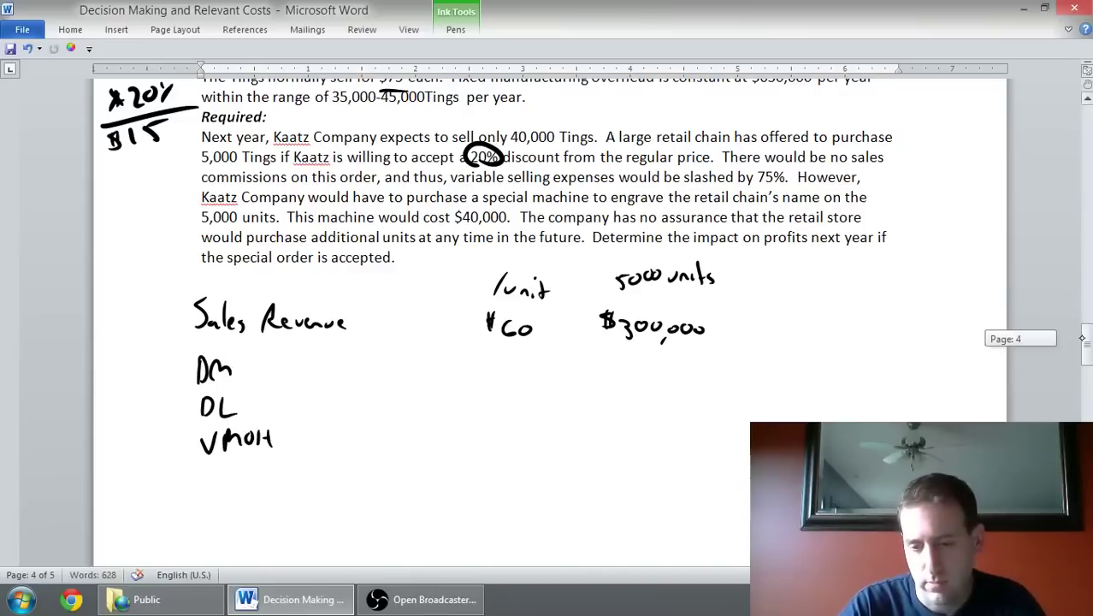
{"action": "mouse_move", "coordinate": [1086, 338]}
{"action": "left_mouse_down"}
{"action": "mouse_move", "coordinate": [1086, 310]}
{"action": "mouse_move", "coordinate": [1088, 343]}
{"action": "left_mouse_up"}
{"action": "mouse_move", "coordinate": [499, 341]}
{"action": "left_mouse_down"}
{"action": "mouse_move", "coordinate": [530, 354]}
{"action": "mouse_move", "coordinate": [503, 387]}
{"action": "mouse_move", "coordinate": [528, 387]}
{"action": "mouse_move", "coordinate": [517, 424]}
{"action": "left_mouse_up"}
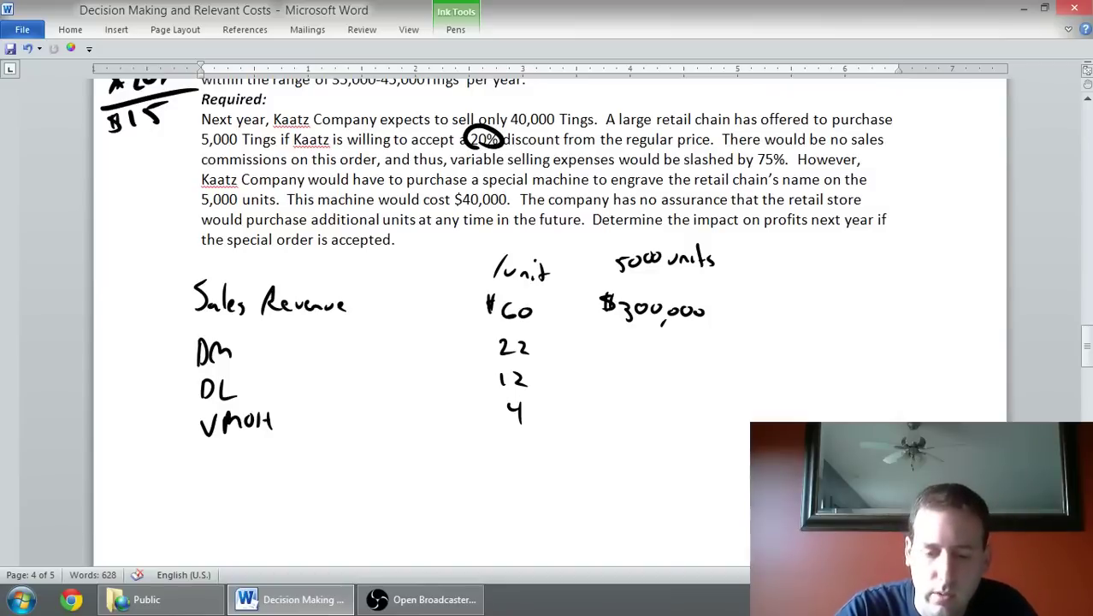
Write 110,000, 60,000 and 20,000 in the 5000 units column.
{"action": "mouse_move", "coordinate": [627, 332]}
{"action": "left_mouse_down"}
{"action": "mouse_move", "coordinate": [627, 344]}
{"action": "mouse_move", "coordinate": [655, 333]}
{"action": "left_mouse_up"}
{"action": "mouse_move", "coordinate": [663, 349]}
{"action": "left_mouse_down"}
{"action": "mouse_move", "coordinate": [661, 357]}
{"action": "mouse_move", "coordinate": [677, 341]}
{"action": "mouse_move", "coordinate": [701, 340]}
{"action": "left_mouse_up"}
{"action": "mouse_move", "coordinate": [643, 368]}
{"action": "left_mouse_down"}
{"action": "mouse_move", "coordinate": [635, 377]}
{"action": "mouse_move", "coordinate": [654, 371]}
{"action": "mouse_move", "coordinate": [661, 391]}
{"action": "left_mouse_up"}
{"action": "left_click_drag", "start_coordinate": [676, 373], "coordinate": [689, 373]}
{"action": "left_click_drag", "start_coordinate": [703, 372], "coordinate": [702, 374]}
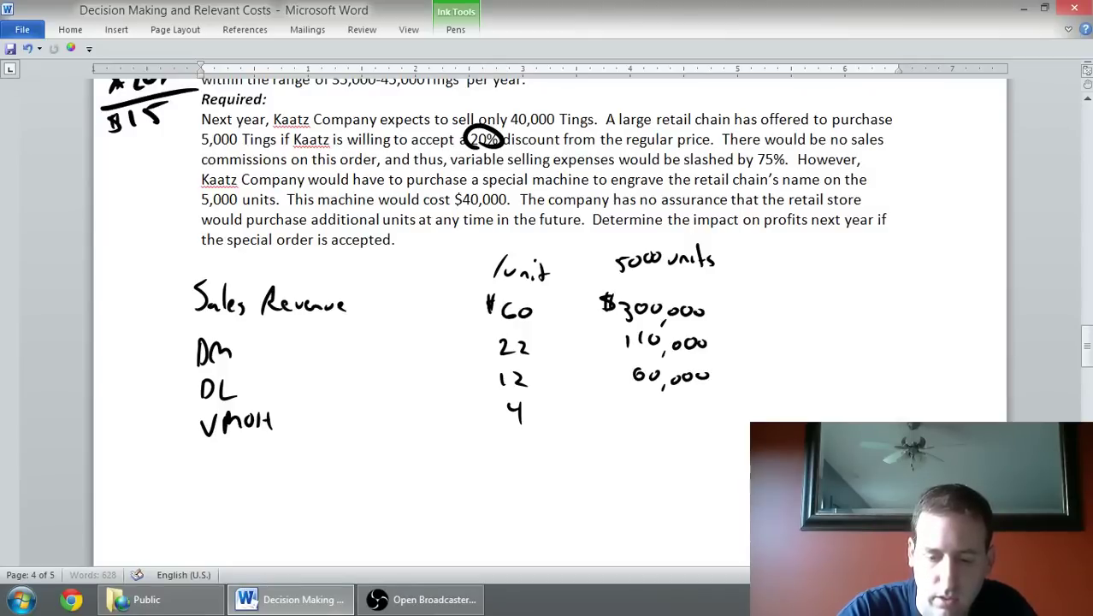
{"action": "left_click_drag", "start_coordinate": [632, 404], "coordinate": [644, 413]}
{"action": "left_click_drag", "start_coordinate": [655, 403], "coordinate": [658, 424]}
{"action": "mouse_move", "coordinate": [676, 407]}
{"action": "left_mouse_down"}
{"action": "mouse_move", "coordinate": [669, 416]}
{"action": "mouse_move", "coordinate": [676, 408]}
{"action": "left_mouse_up"}
{"action": "left_click_drag", "start_coordinate": [690, 404], "coordinate": [703, 405]}
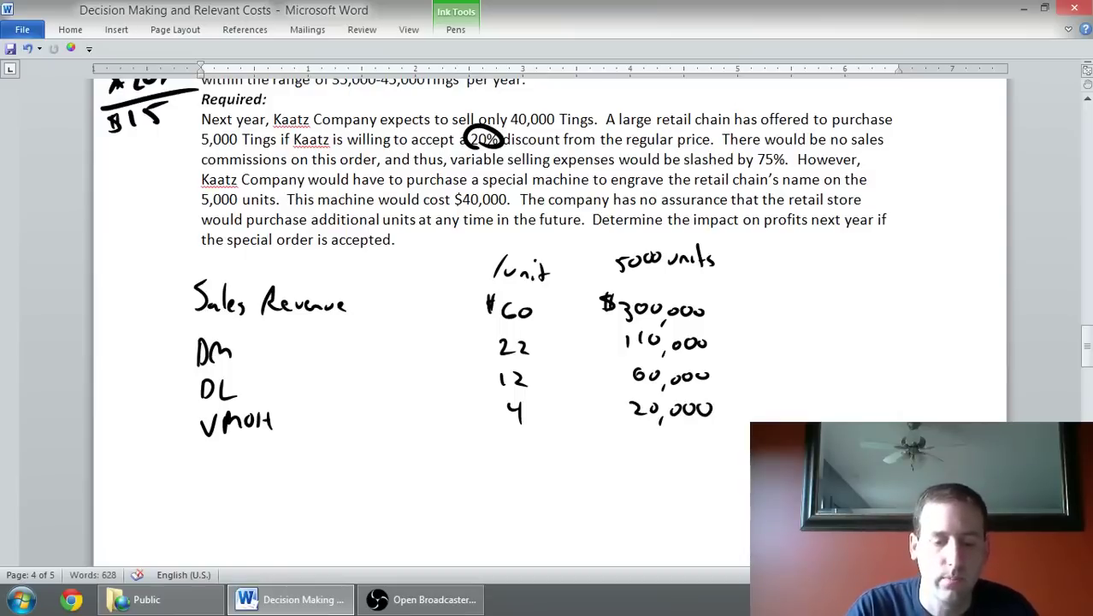
Circle the 75% reduction and work out 8 × 75% = 6 in the right margin.
{"action": "scroll", "coordinate": [547, 325], "scroll_direction": "up", "scroll_amount": 3}
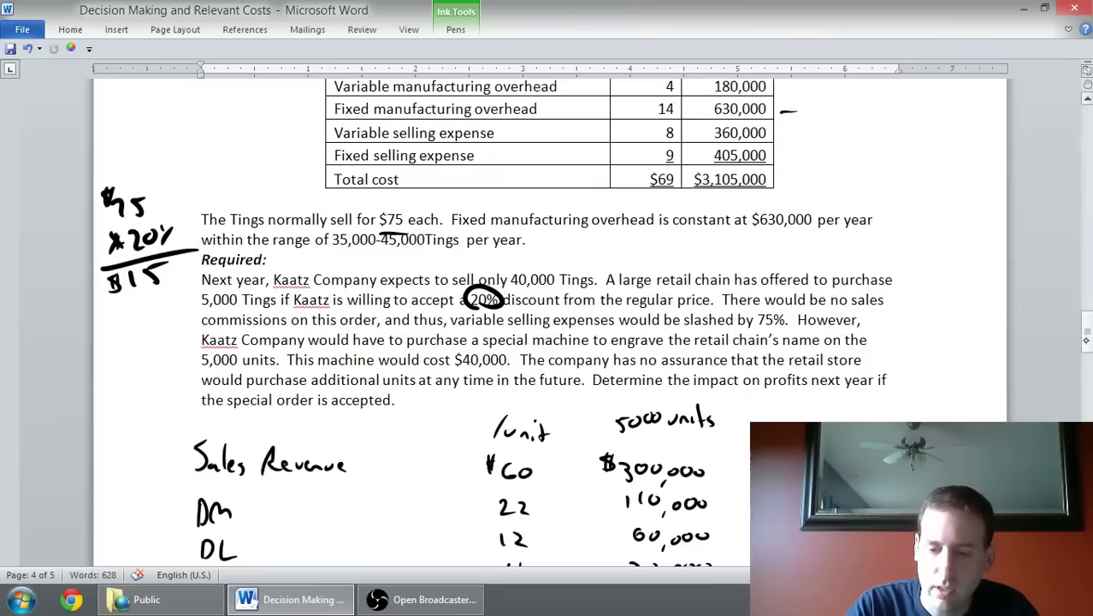
{"action": "scroll", "coordinate": [547, 325], "scroll_direction": "up", "scroll_amount": 2}
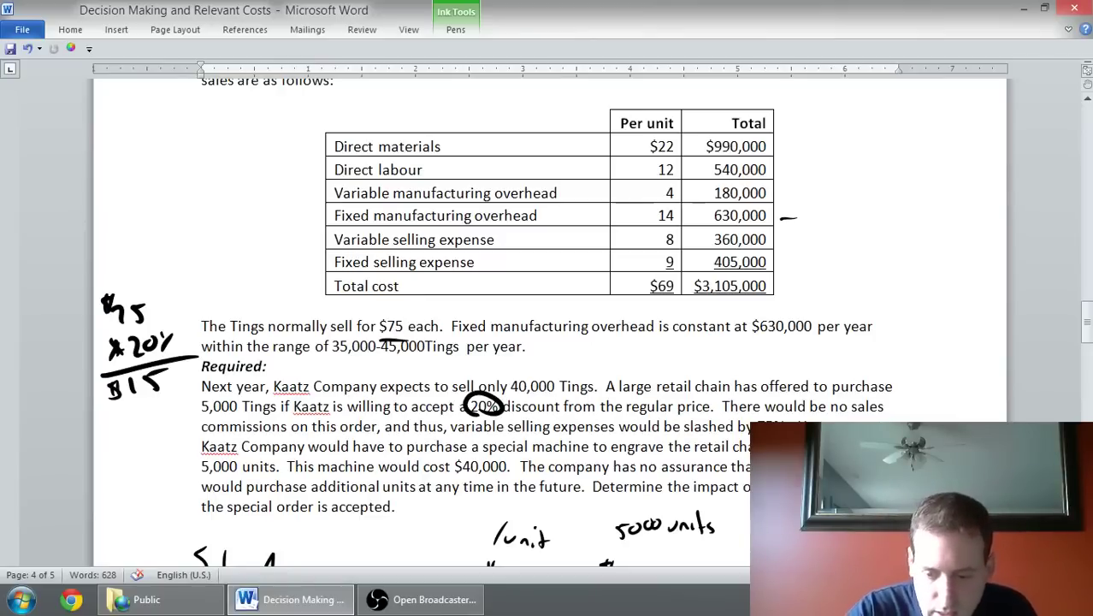
{"action": "mouse_move", "coordinate": [752, 433]}
{"action": "left_mouse_down"}
{"action": "mouse_move", "coordinate": [749, 417]}
{"action": "mouse_move", "coordinate": [790, 419]}
{"action": "left_mouse_up"}
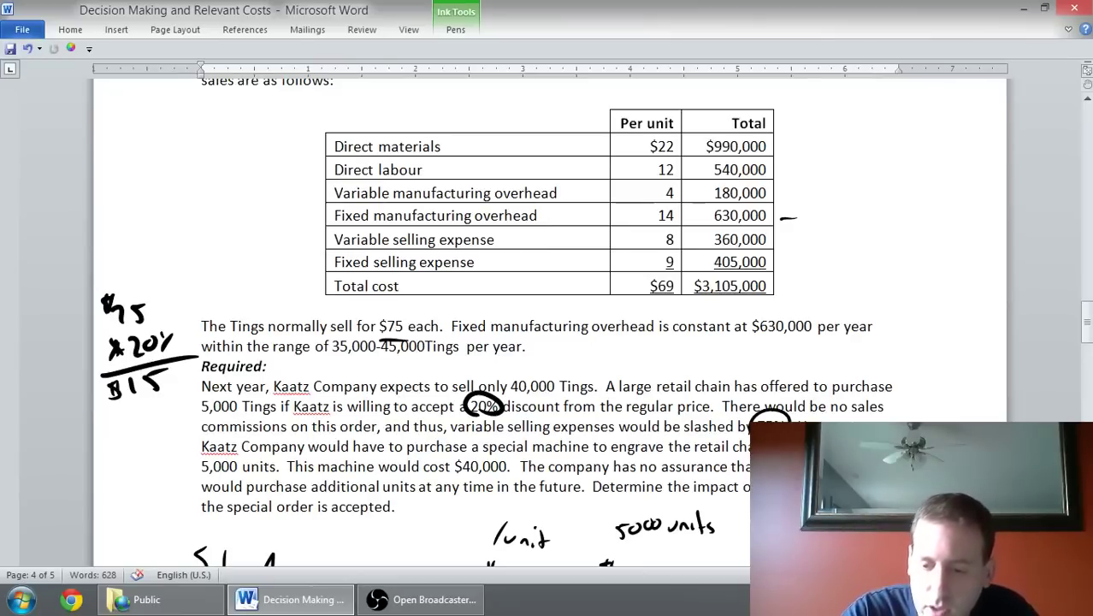
{"action": "mouse_move", "coordinate": [887, 180]}
{"action": "left_mouse_down"}
{"action": "mouse_move", "coordinate": [893, 204]}
{"action": "mouse_move", "coordinate": [869, 234]}
{"action": "mouse_move", "coordinate": [894, 240]}
{"action": "left_mouse_up"}
{"action": "mouse_move", "coordinate": [907, 227]}
{"action": "left_mouse_down"}
{"action": "mouse_move", "coordinate": [901, 240]}
{"action": "mouse_move", "coordinate": [917, 225]}
{"action": "left_mouse_up"}
{"action": "left_click_drag", "start_coordinate": [922, 234], "coordinate": [932, 229]}
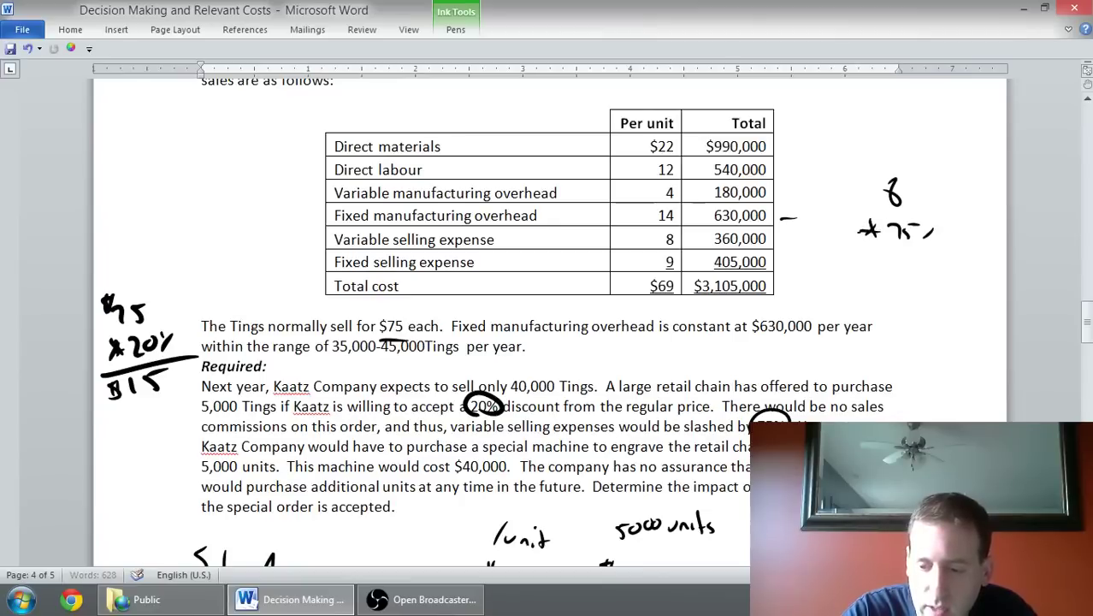
{"action": "mouse_move", "coordinate": [838, 254]}
{"action": "left_mouse_down"}
{"action": "mouse_move", "coordinate": [951, 260]}
{"action": "mouse_move", "coordinate": [892, 284]}
{"action": "left_mouse_up"}
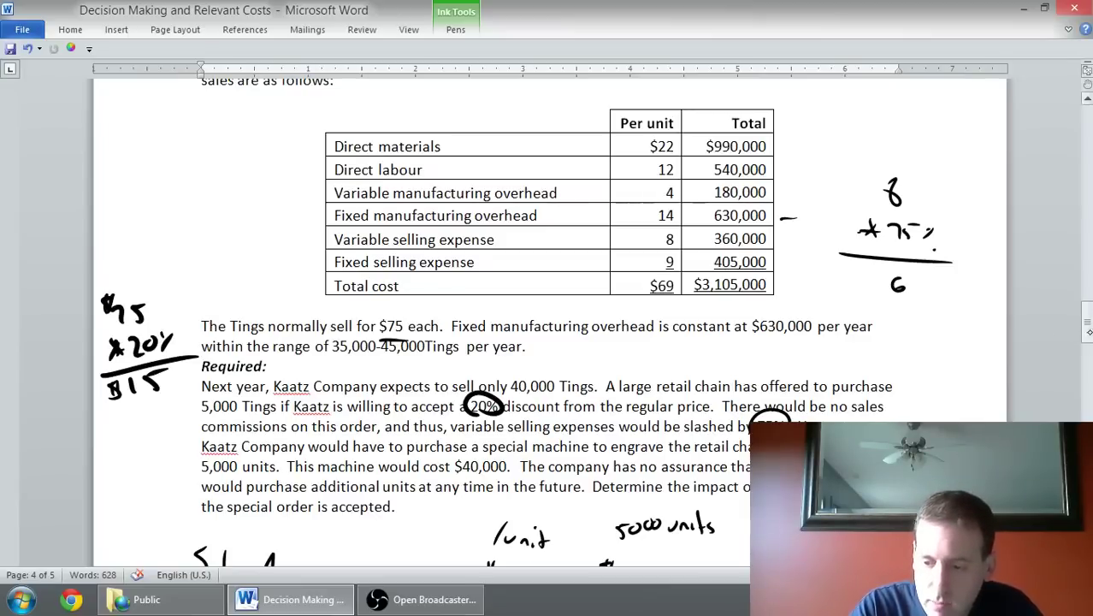
Label a new 'U. Selling' row below VMOH.
{"action": "scroll", "coordinate": [547, 257], "scroll_direction": "down", "scroll_amount": 3}
{"action": "left_click_drag", "start_coordinate": [1086, 339], "coordinate": [1086, 361]}
{"action": "mouse_move", "coordinate": [201, 275]}
{"action": "left_mouse_down"}
{"action": "mouse_move", "coordinate": [236, 284]}
{"action": "mouse_move", "coordinate": [232, 293]}
{"action": "left_mouse_up"}
{"action": "left_click", "coordinate": [225, 291]}
{"action": "left_click_drag", "start_coordinate": [250, 286], "coordinate": [267, 291]}
{"action": "left_click_drag", "start_coordinate": [274, 274], "coordinate": [284, 292]}
{"action": "left_click_drag", "start_coordinate": [286, 287], "coordinate": [301, 296]}
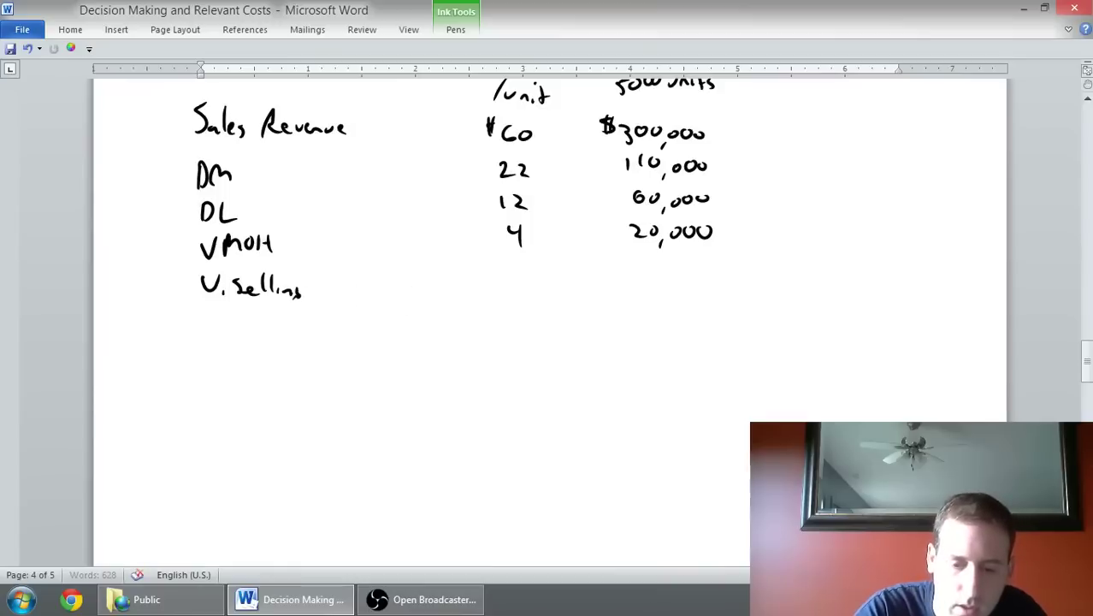
Enter 2 per unit and 10,000 for 5000 units in the U. Selling row.
{"action": "left_click_drag", "start_coordinate": [507, 277], "coordinate": [525, 296]}
{"action": "mouse_move", "coordinate": [634, 278]}
{"action": "left_mouse_down"}
{"action": "mouse_move", "coordinate": [634, 294]}
{"action": "mouse_move", "coordinate": [647, 280]}
{"action": "mouse_move", "coordinate": [691, 284]}
{"action": "left_mouse_up"}
{"action": "left_click", "coordinate": [659, 297]}
{"action": "left_click_drag", "start_coordinate": [709, 280], "coordinate": [708, 282]}
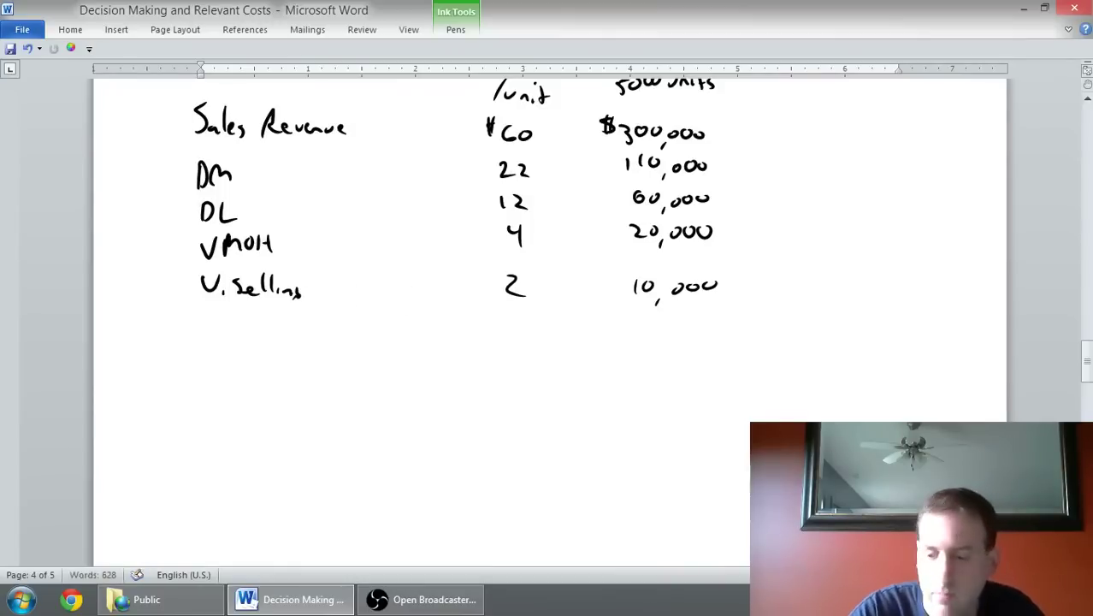
{"action": "left_click_drag", "start_coordinate": [1076, 349], "coordinate": [1058, 326]}
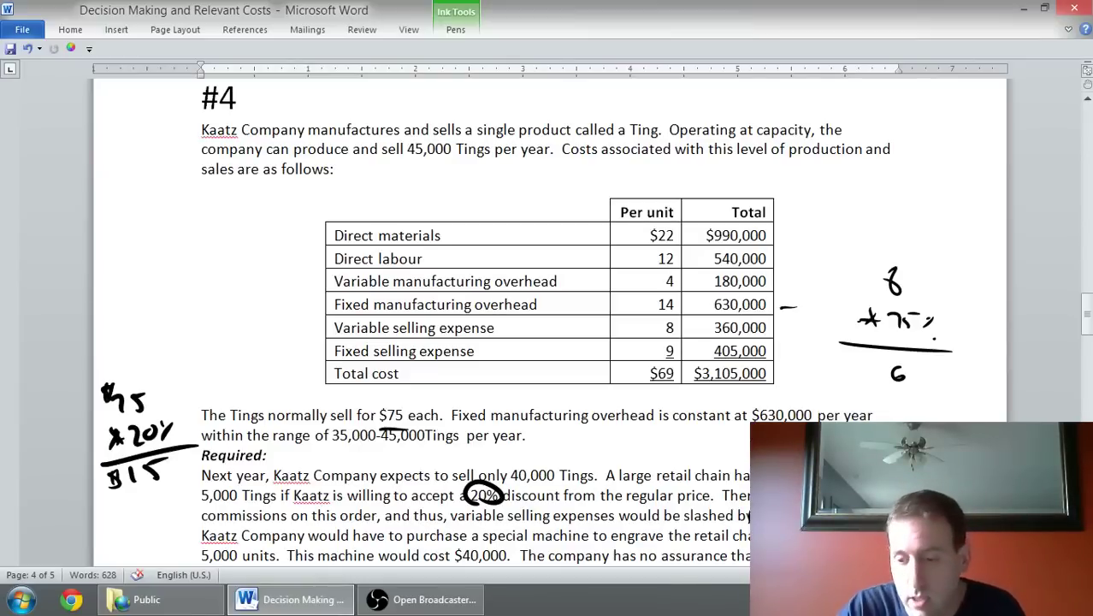
Circle $40,000 in the text and write 40,000 under the 10,000 selling total.
{"action": "left_click_drag", "start_coordinate": [1085, 314], "coordinate": [1088, 345]}
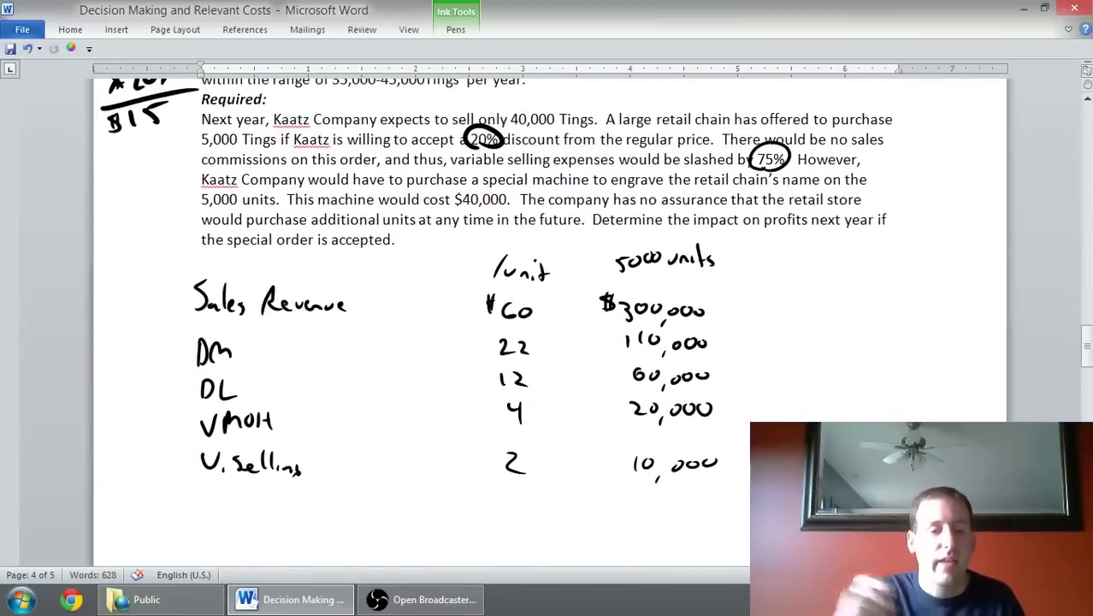
{"action": "mouse_move", "coordinate": [469, 216]}
{"action": "left_mouse_down"}
{"action": "mouse_move", "coordinate": [507, 199]}
{"action": "mouse_move", "coordinate": [462, 192]}
{"action": "left_mouse_up"}
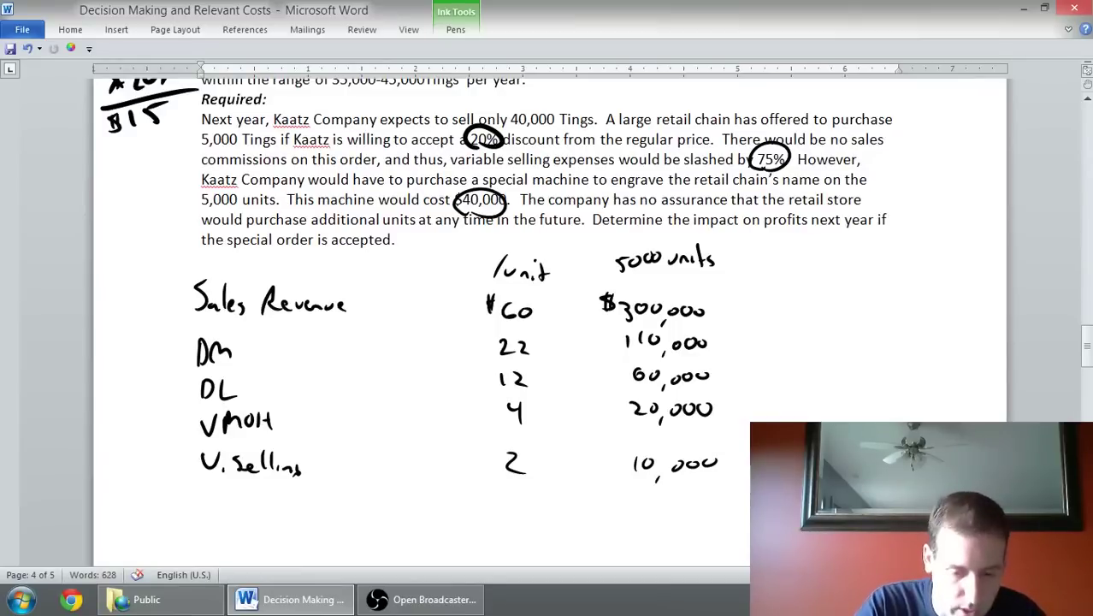
{"action": "mouse_move", "coordinate": [635, 494]}
{"action": "left_mouse_down"}
{"action": "mouse_move", "coordinate": [631, 504]}
{"action": "mouse_move", "coordinate": [650, 503]}
{"action": "left_mouse_up"}
{"action": "left_click_drag", "start_coordinate": [647, 495], "coordinate": [659, 524]}
{"action": "left_click_drag", "start_coordinate": [672, 505], "coordinate": [708, 502]}
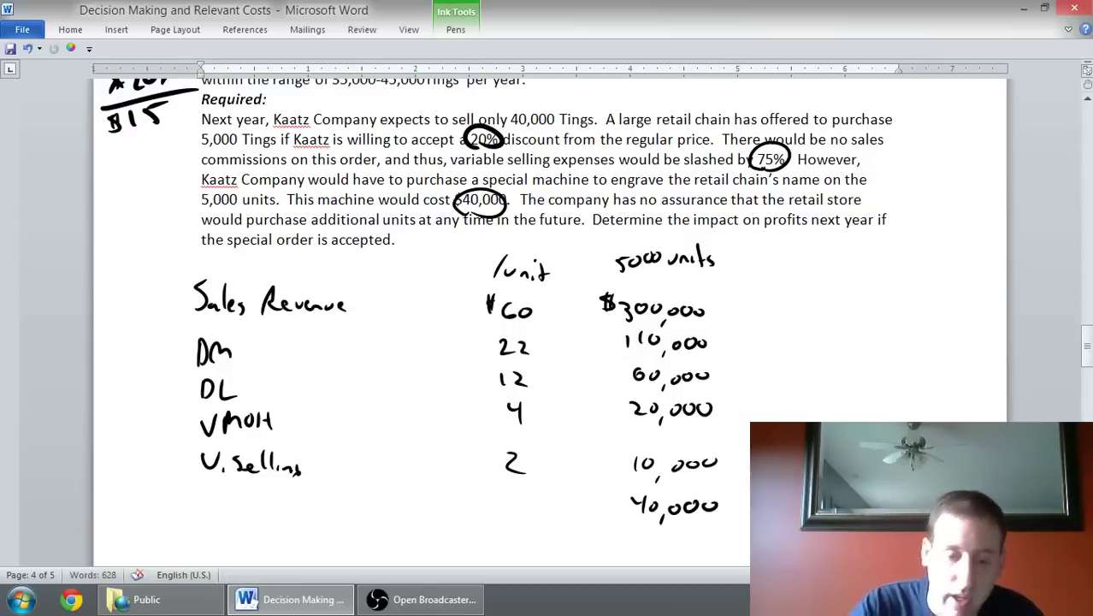
Label the new row 'Special Machine'.
{"action": "left_click_drag", "start_coordinate": [205, 488], "coordinate": [195, 506]}
{"action": "mouse_move", "coordinate": [210, 496]}
{"action": "left_mouse_down"}
{"action": "mouse_move", "coordinate": [210, 515]}
{"action": "mouse_move", "coordinate": [217, 505]}
{"action": "left_mouse_up"}
{"action": "left_click_drag", "start_coordinate": [222, 501], "coordinate": [237, 507]}
{"action": "left_click_drag", "start_coordinate": [246, 499], "coordinate": [247, 506]}
{"action": "left_click_drag", "start_coordinate": [255, 499], "coordinate": [338, 505]}
{"action": "left_click_drag", "start_coordinate": [342, 497], "coordinate": [366, 503]}
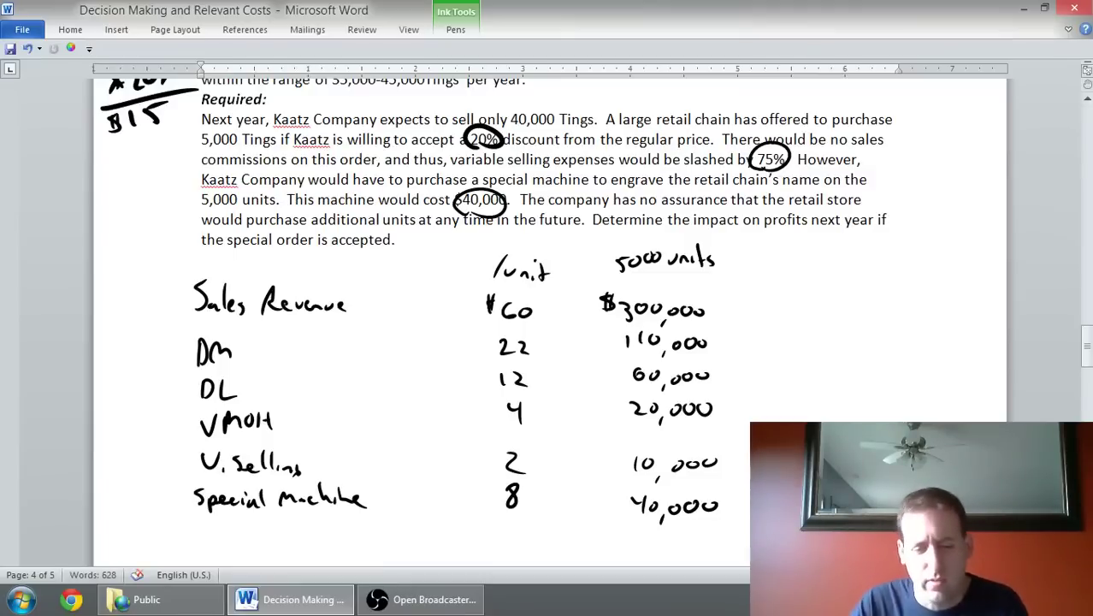
{"action": "left_click_drag", "start_coordinate": [1087, 359], "coordinate": [1088, 372]}
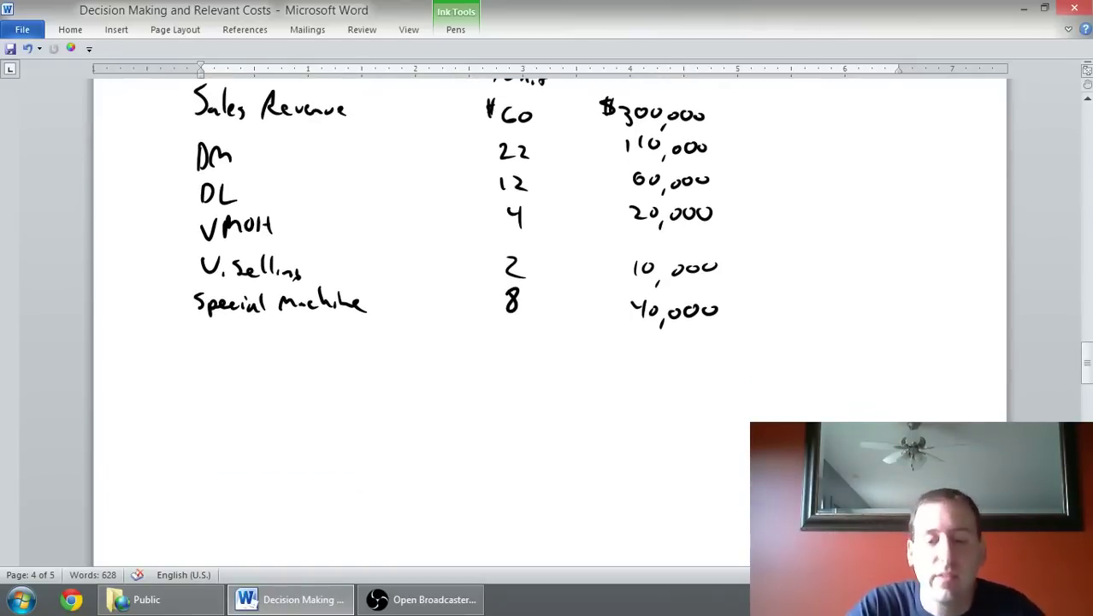
Underline both cost columns and write the 'Total costs' label.
{"action": "left_click_drag", "start_coordinate": [487, 336], "coordinate": [527, 339]}
{"action": "left_click_drag", "start_coordinate": [623, 340], "coordinate": [702, 346]}
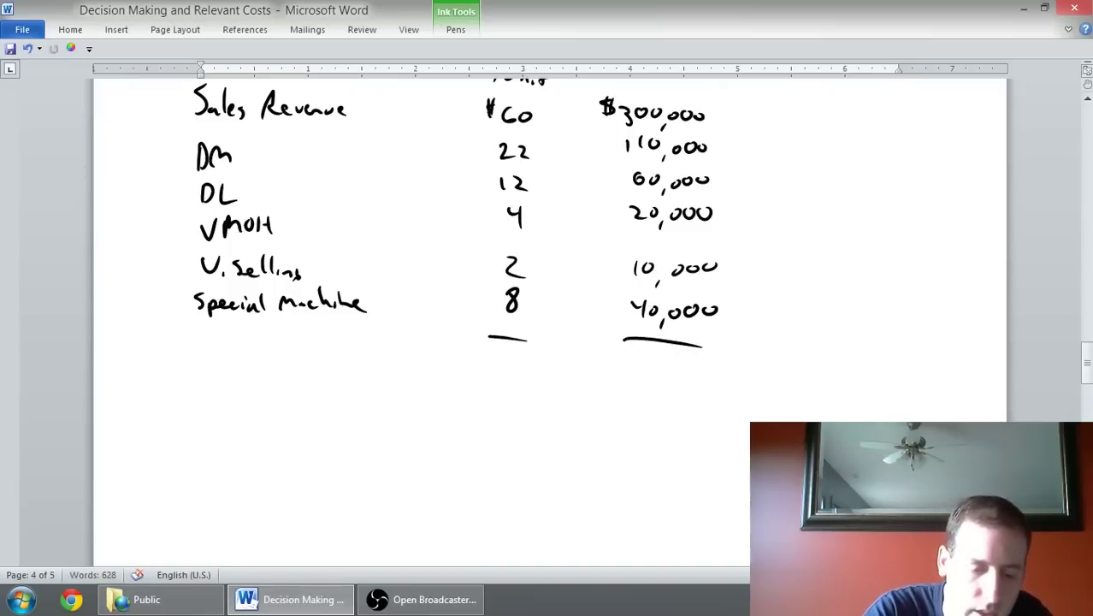
{"action": "mouse_move", "coordinate": [193, 360]}
{"action": "left_mouse_down"}
{"action": "mouse_move", "coordinate": [193, 376]}
{"action": "mouse_move", "coordinate": [201, 358]}
{"action": "left_mouse_up"}
{"action": "left_click_drag", "start_coordinate": [209, 368], "coordinate": [221, 377]}
{"action": "left_click_drag", "start_coordinate": [217, 366], "coordinate": [231, 377]}
{"action": "mouse_move", "coordinate": [234, 359]}
{"action": "left_mouse_down"}
{"action": "mouse_move", "coordinate": [234, 376]}
{"action": "mouse_move", "coordinate": [266, 365]}
{"action": "left_mouse_up"}
{"action": "mouse_move", "coordinate": [275, 364]}
{"action": "left_mouse_down"}
{"action": "mouse_move", "coordinate": [268, 372]}
{"action": "mouse_move", "coordinate": [281, 373]}
{"action": "left_mouse_up"}
{"action": "left_click_drag", "start_coordinate": [277, 364], "coordinate": [285, 363]}
{"action": "left_click_drag", "start_coordinate": [294, 362], "coordinate": [285, 375]}
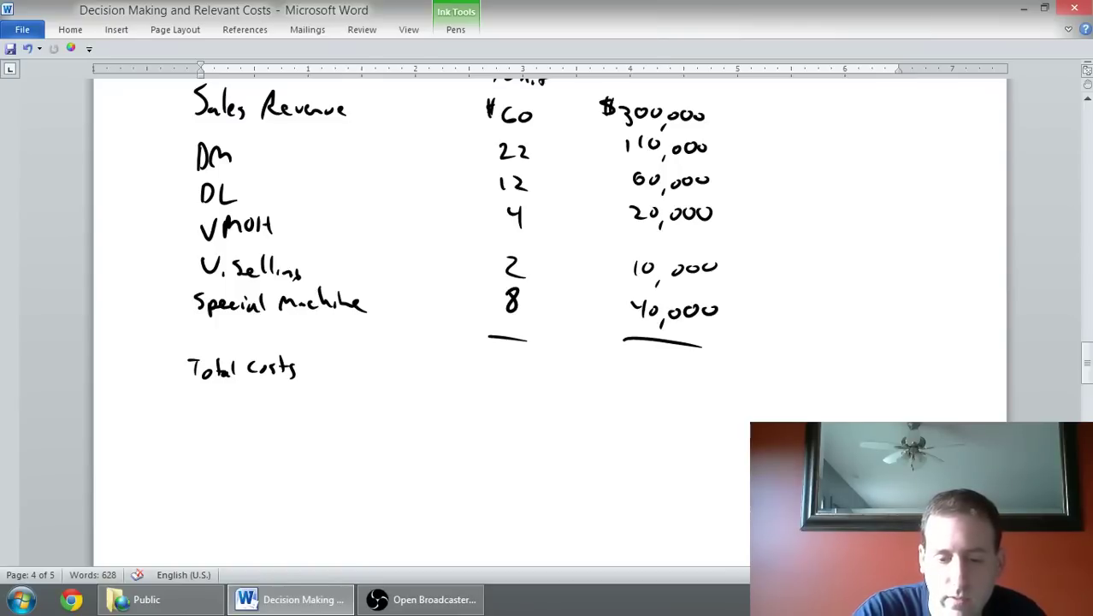
Write 48 per unit and 240,000 as the total costs.
{"action": "left_click_drag", "start_coordinate": [485, 357], "coordinate": [497, 375]}
{"action": "left_click_drag", "start_coordinate": [517, 353], "coordinate": [516, 354]}
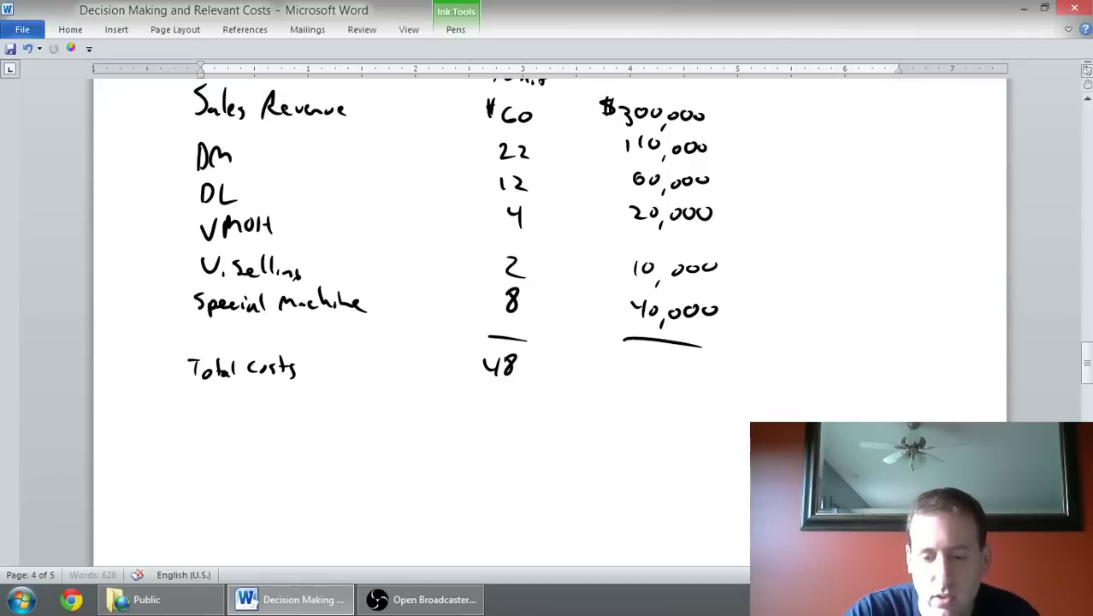
{"action": "mouse_move", "coordinate": [630, 359]}
{"action": "left_mouse_down"}
{"action": "mouse_move", "coordinate": [644, 378]}
{"action": "mouse_move", "coordinate": [709, 365]}
{"action": "left_mouse_up"}
{"action": "left_click_drag", "start_coordinate": [725, 363], "coordinate": [725, 365]}
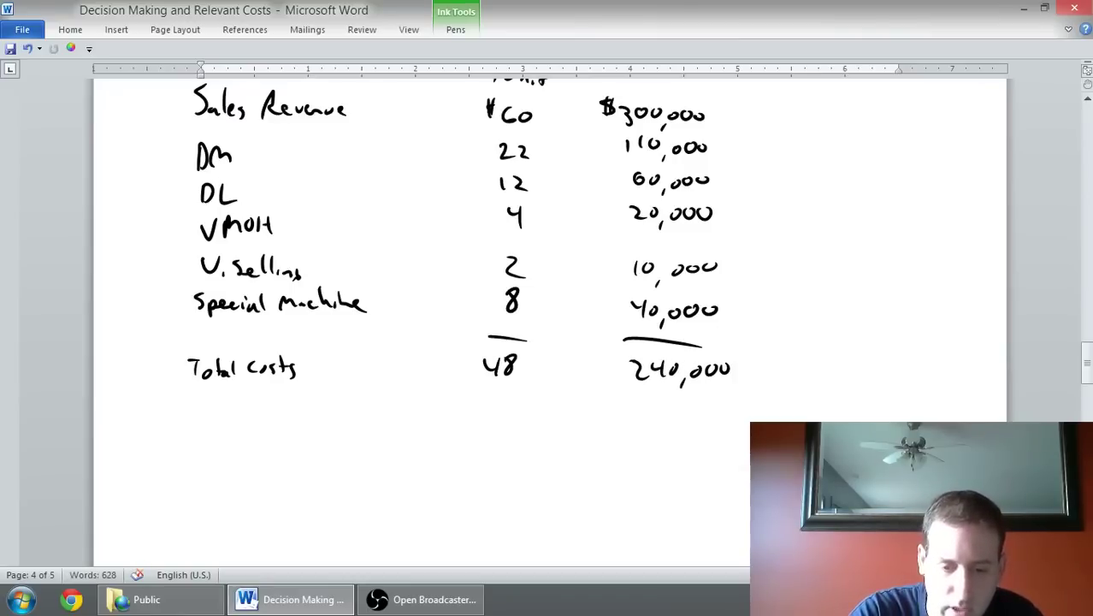
Underline the totals and write 12 and $60,000, each double-underlined.
{"action": "mouse_move", "coordinate": [473, 390]}
{"action": "left_mouse_down"}
{"action": "mouse_move", "coordinate": [527, 389]}
{"action": "mouse_move", "coordinate": [495, 425]}
{"action": "left_mouse_up"}
{"action": "left_click_drag", "start_coordinate": [505, 409], "coordinate": [525, 425]}
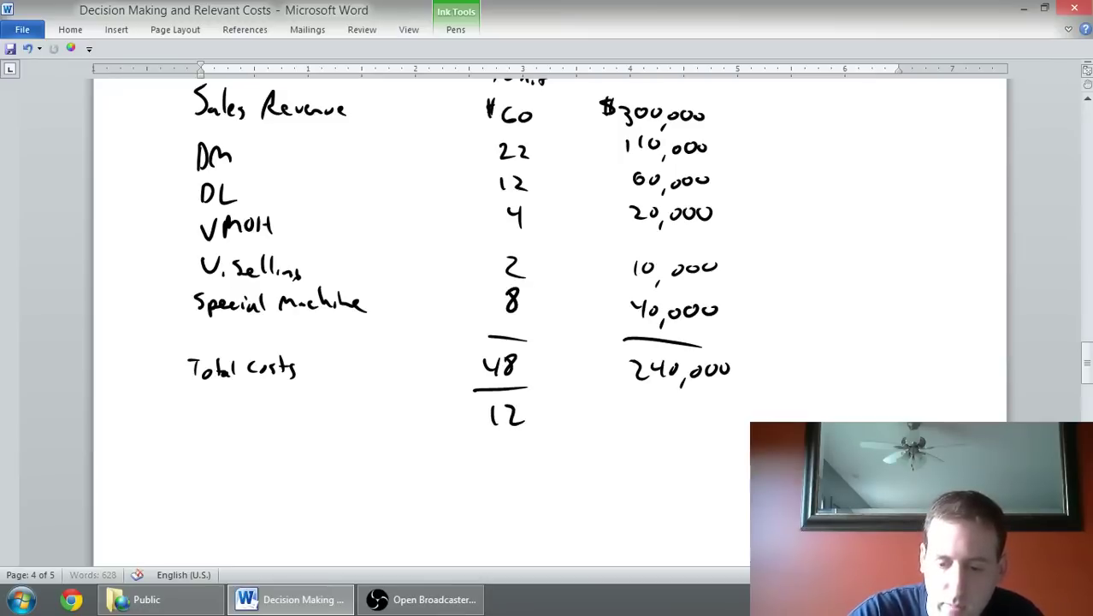
{"action": "left_click_drag", "start_coordinate": [624, 391], "coordinate": [738, 395]}
{"action": "mouse_move", "coordinate": [666, 409]}
{"action": "left_mouse_down"}
{"action": "mouse_move", "coordinate": [650, 421]}
{"action": "mouse_move", "coordinate": [675, 411]}
{"action": "mouse_move", "coordinate": [685, 438]}
{"action": "left_mouse_up"}
{"action": "left_click_drag", "start_coordinate": [705, 414], "coordinate": [737, 415]}
{"action": "left_click_drag", "start_coordinate": [647, 432], "coordinate": [750, 433]}
{"action": "left_click_drag", "start_coordinate": [660, 449], "coordinate": [744, 446]}
{"action": "left_click_drag", "start_coordinate": [475, 434], "coordinate": [544, 430]}
{"action": "left_click_drag", "start_coordinate": [476, 455], "coordinate": [531, 452]}
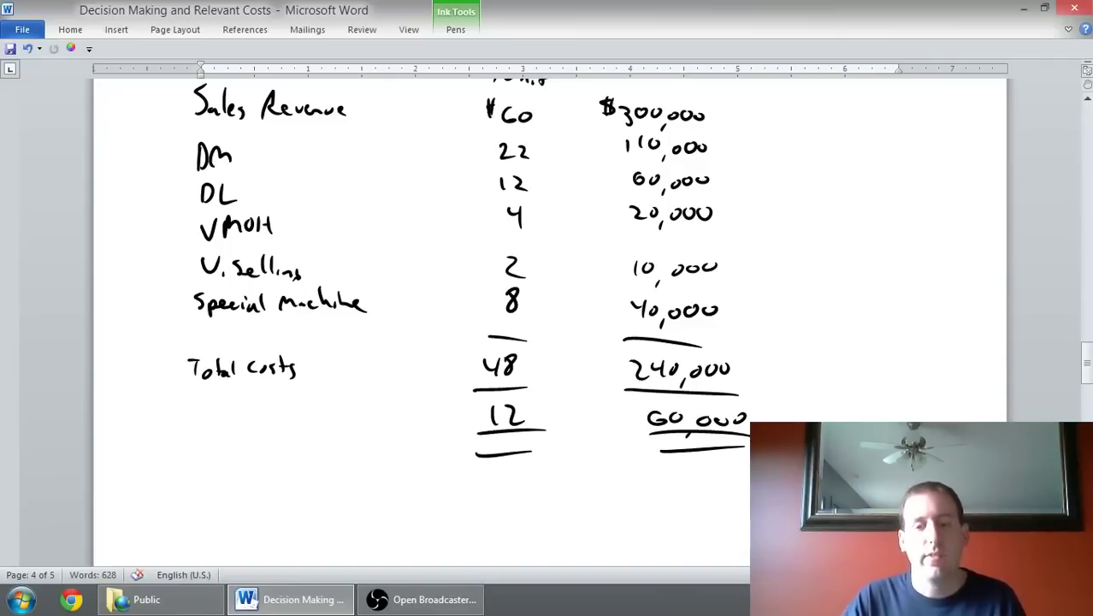
{"action": "left_click_drag", "start_coordinate": [635, 409], "coordinate": [631, 428]}
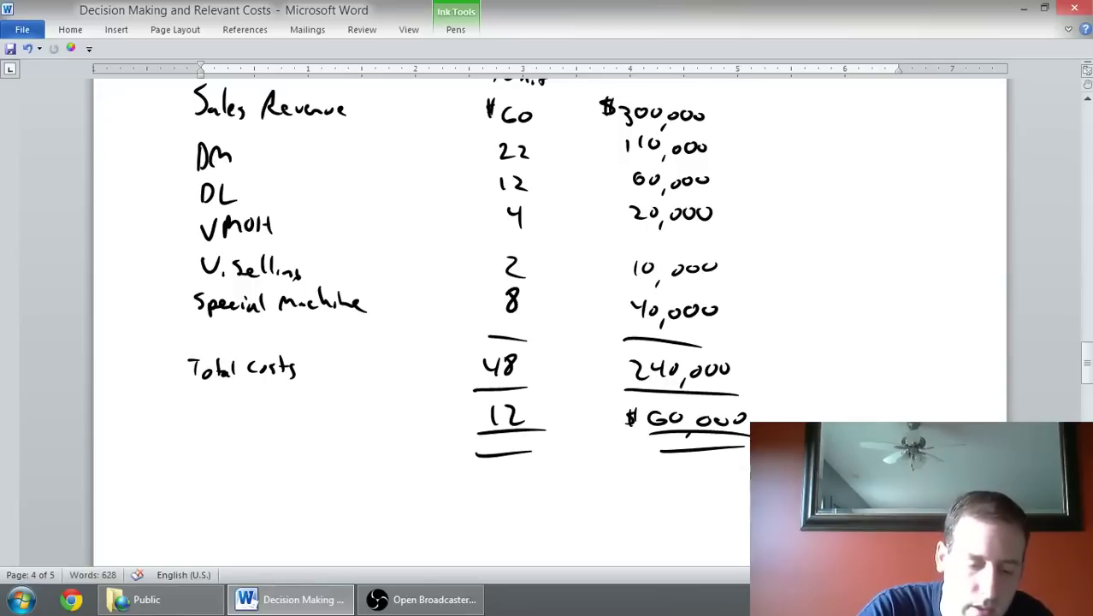
Label the bottom row 'Advantage of accepting'.
{"action": "mouse_move", "coordinate": [180, 428]}
{"action": "left_mouse_down"}
{"action": "mouse_move", "coordinate": [226, 417]}
{"action": "mouse_move", "coordinate": [238, 428]}
{"action": "left_mouse_up"}
{"action": "mouse_move", "coordinate": [242, 407]}
{"action": "left_mouse_down"}
{"action": "mouse_move", "coordinate": [242, 427]}
{"action": "mouse_move", "coordinate": [289, 420]}
{"action": "left_mouse_up"}
{"action": "left_click_drag", "start_coordinate": [303, 409], "coordinate": [294, 430]}
{"action": "left_click_drag", "start_coordinate": [291, 419], "coordinate": [325, 426]}
{"action": "mouse_move", "coordinate": [333, 418]}
{"action": "left_mouse_down"}
{"action": "mouse_move", "coordinate": [329, 426]}
{"action": "mouse_move", "coordinate": [354, 434]}
{"action": "left_mouse_up"}
{"action": "mouse_move", "coordinate": [362, 403]}
{"action": "left_mouse_down"}
{"action": "mouse_move", "coordinate": [365, 423]}
{"action": "mouse_move", "coordinate": [371, 409]}
{"action": "left_mouse_up"}
{"action": "mouse_move", "coordinate": [372, 415]}
{"action": "left_mouse_down"}
{"action": "mouse_move", "coordinate": [373, 426]}
{"action": "mouse_move", "coordinate": [386, 423]}
{"action": "left_mouse_up"}
{"action": "left_click_drag", "start_coordinate": [390, 417], "coordinate": [382, 433]}
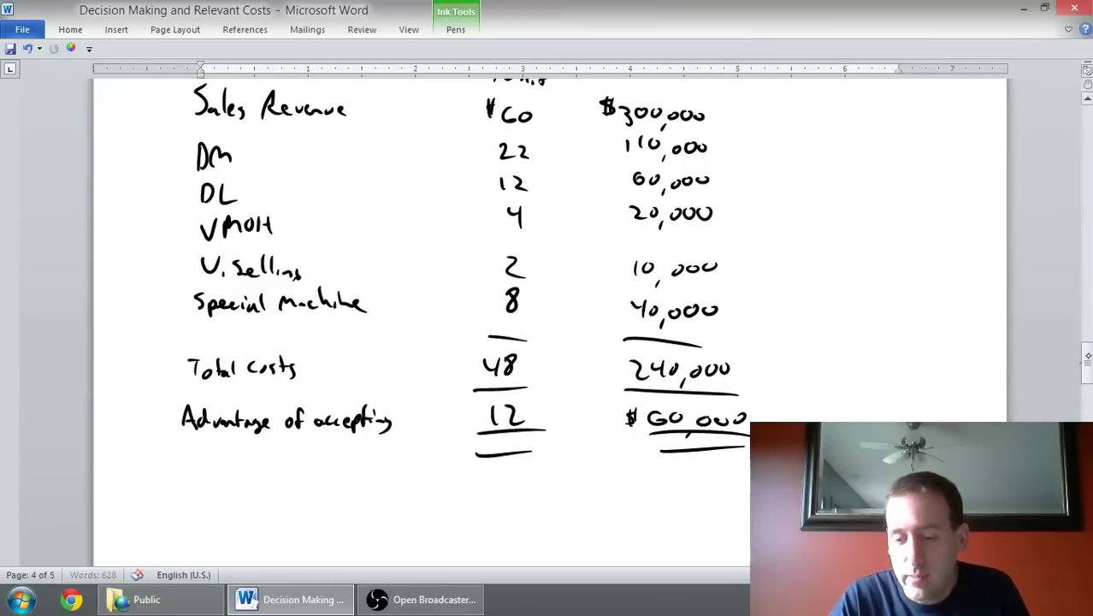
{"action": "left_click_drag", "start_coordinate": [1085, 355], "coordinate": [1088, 350]}
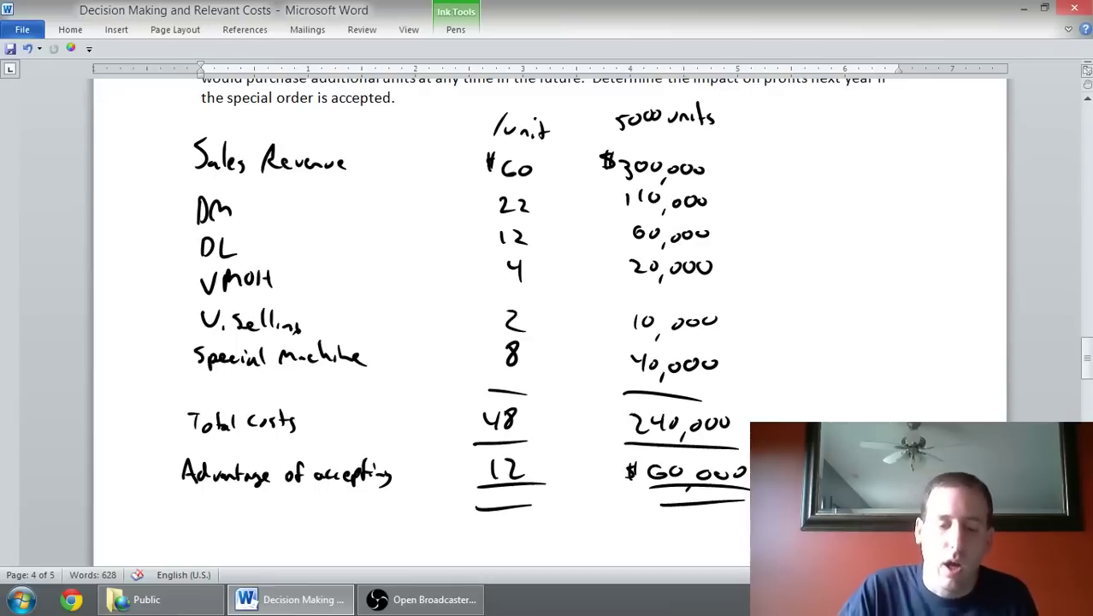
Ink a curved bracket grouping the 22 through 8 per-unit costs, arrowing to the 48 total.
{"action": "mouse_move", "coordinate": [495, 197]}
{"action": "left_mouse_down"}
{"action": "mouse_move", "coordinate": [458, 257]}
{"action": "mouse_move", "coordinate": [506, 363]}
{"action": "mouse_move", "coordinate": [443, 407]}
{"action": "left_mouse_up"}
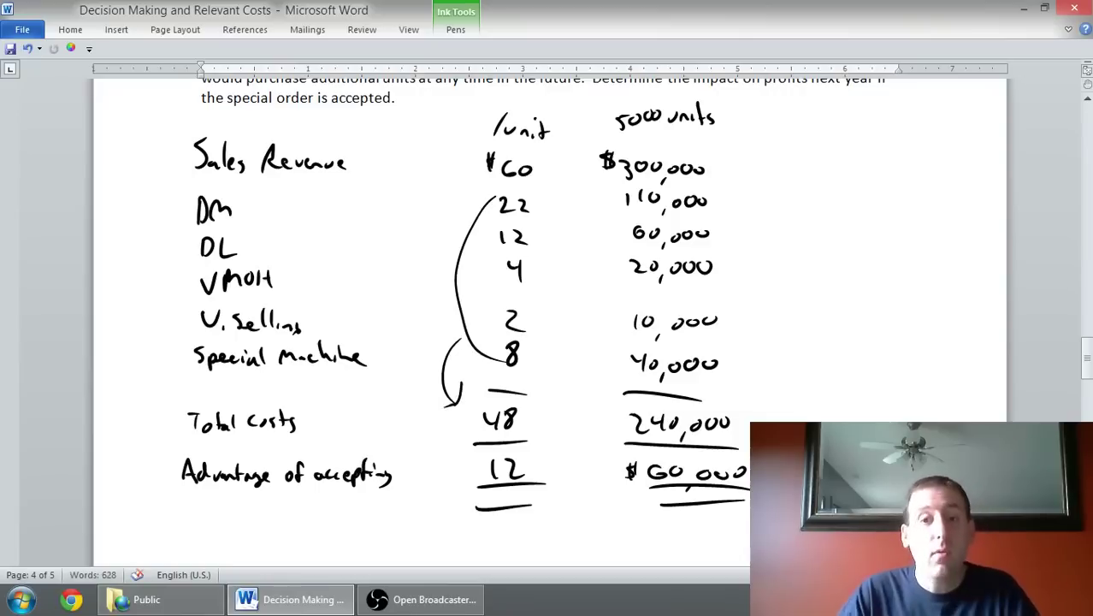